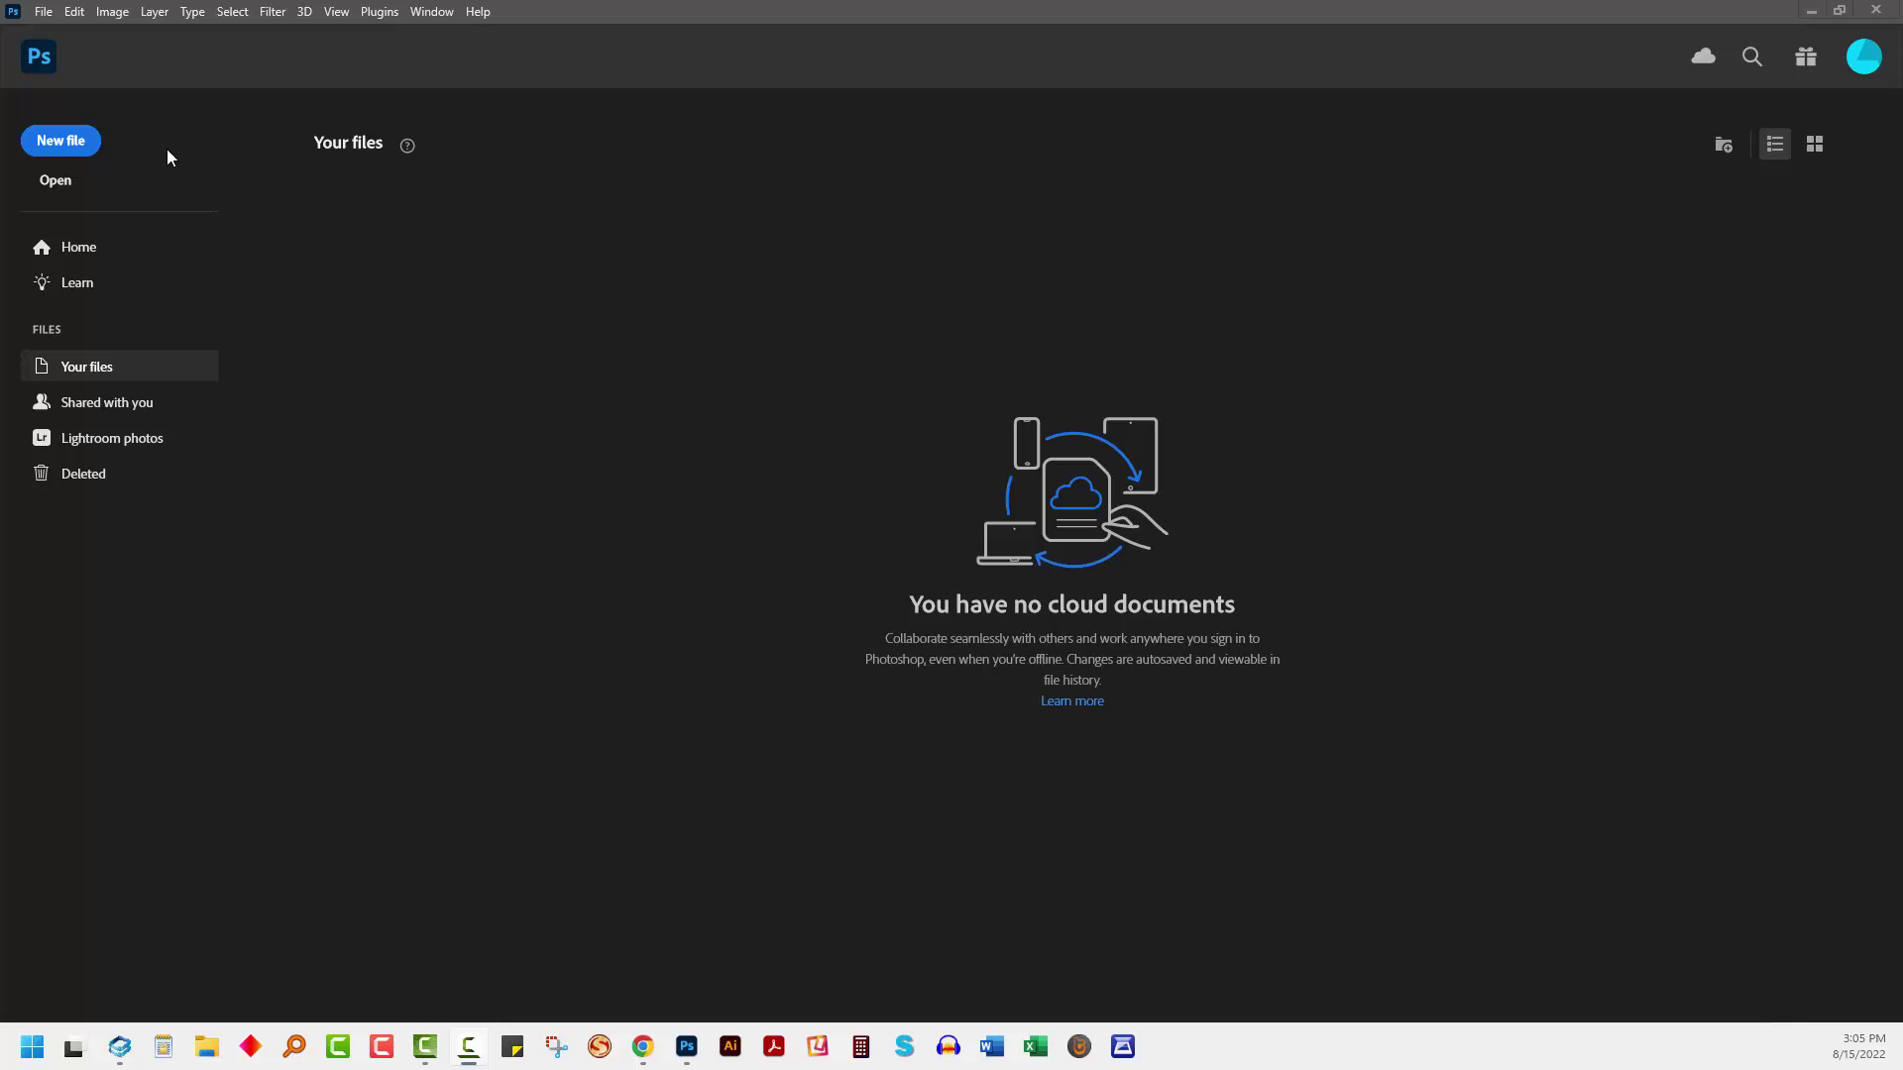
Step: Use Load Files into Stack to add the twelve chevron pattern JPGs from this computer
click(42, 14)
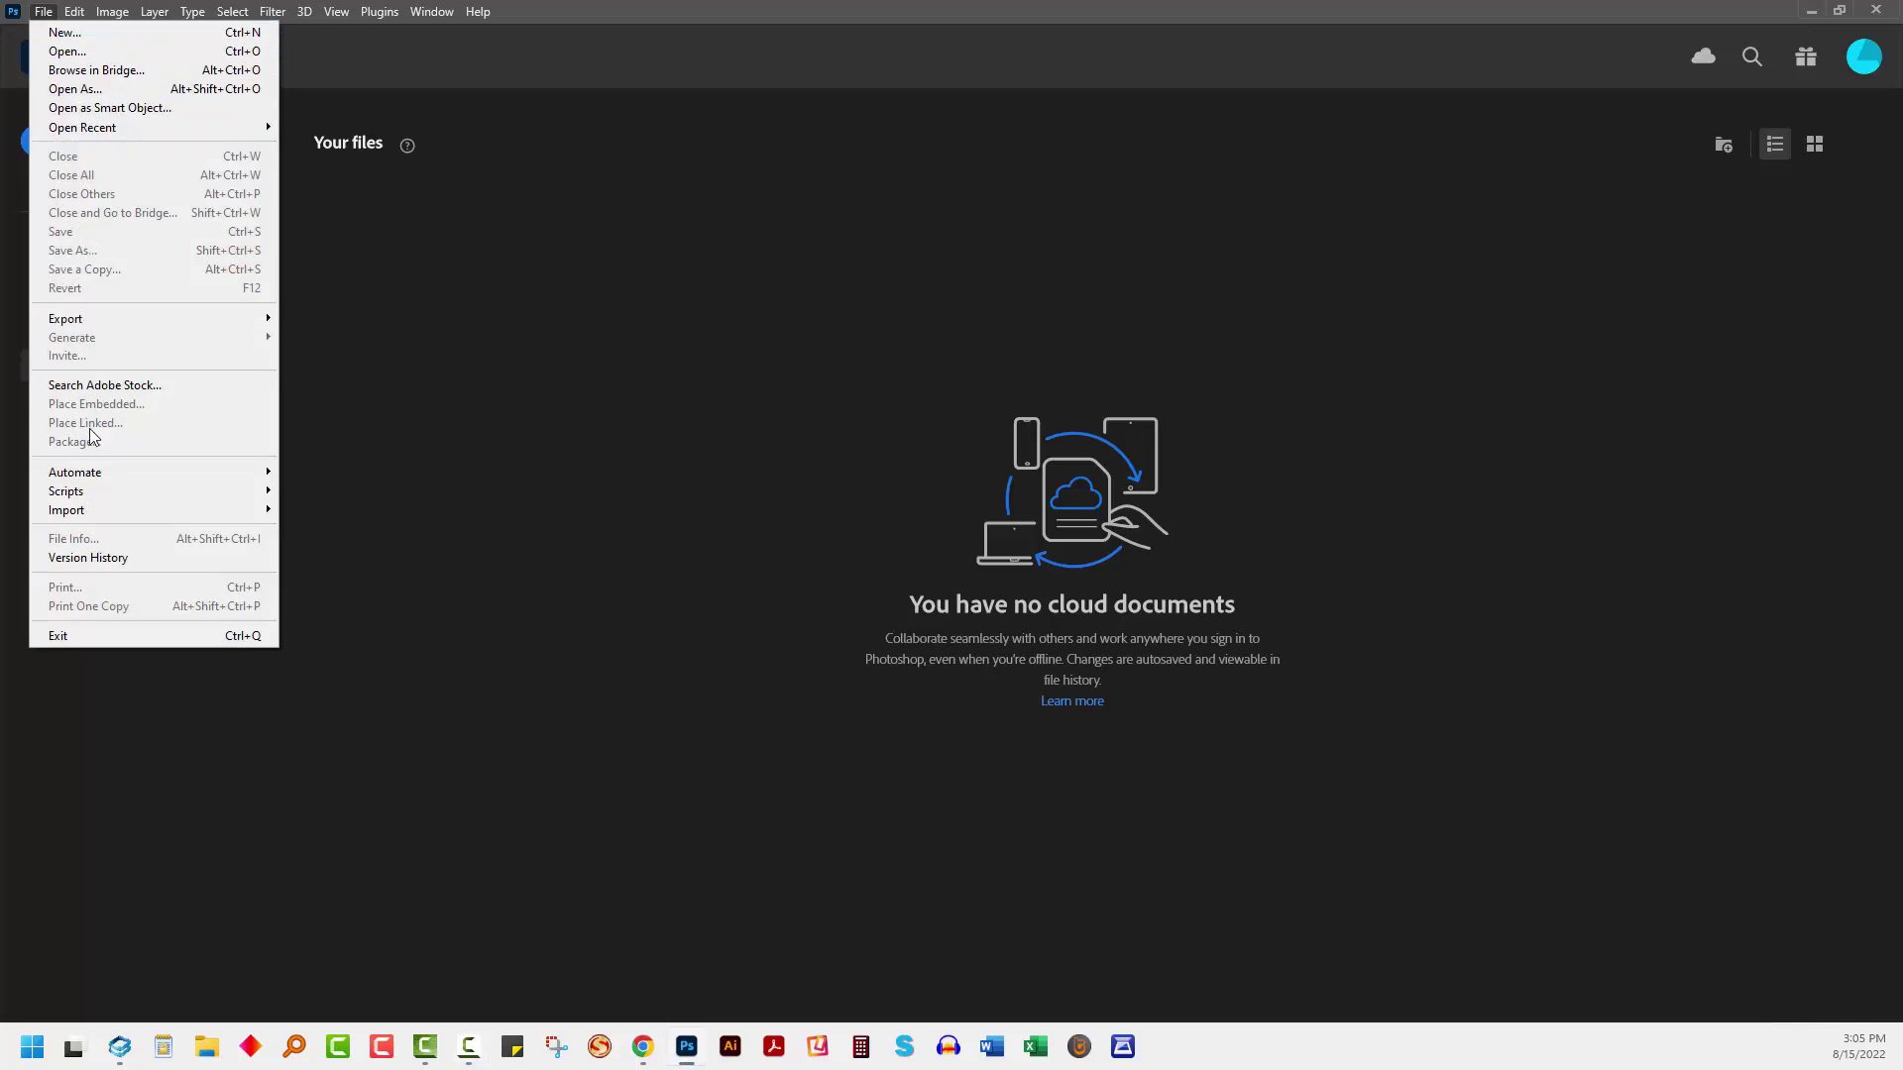
mouse_move(86, 496)
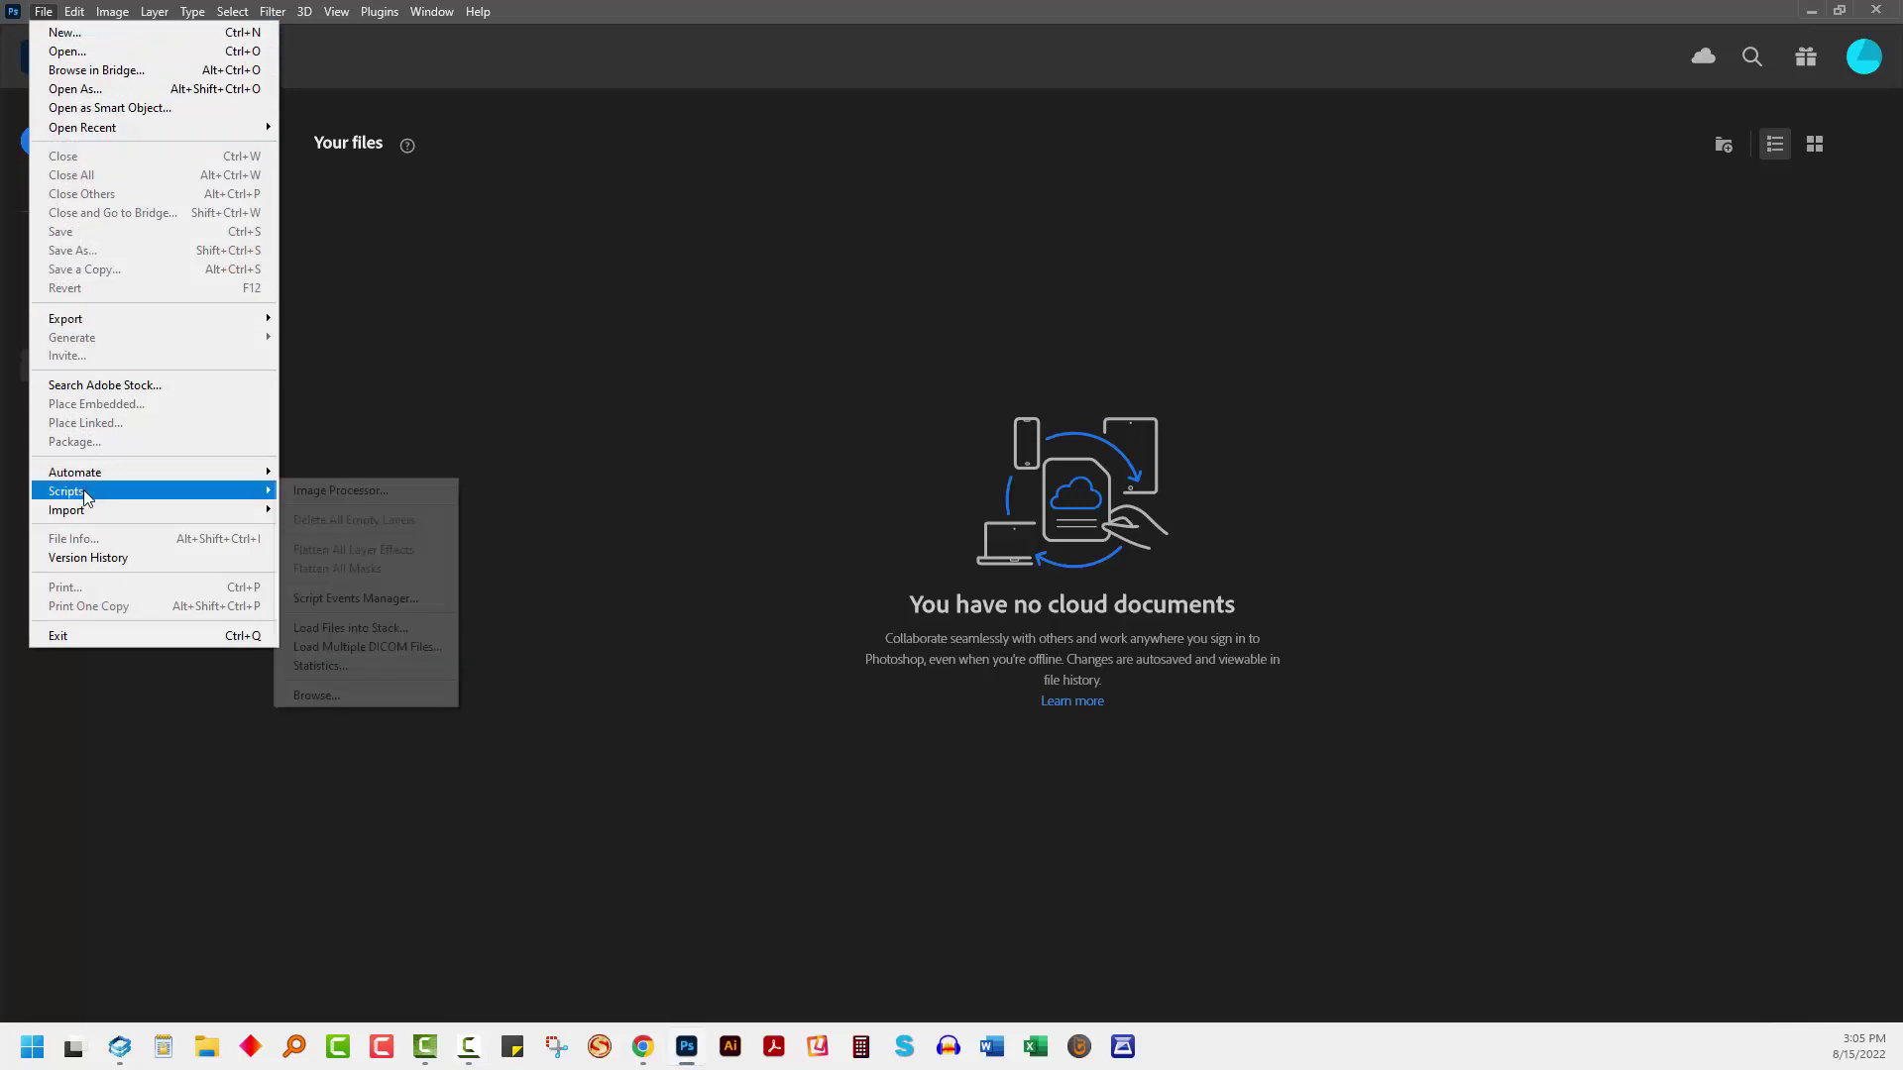
click(374, 630)
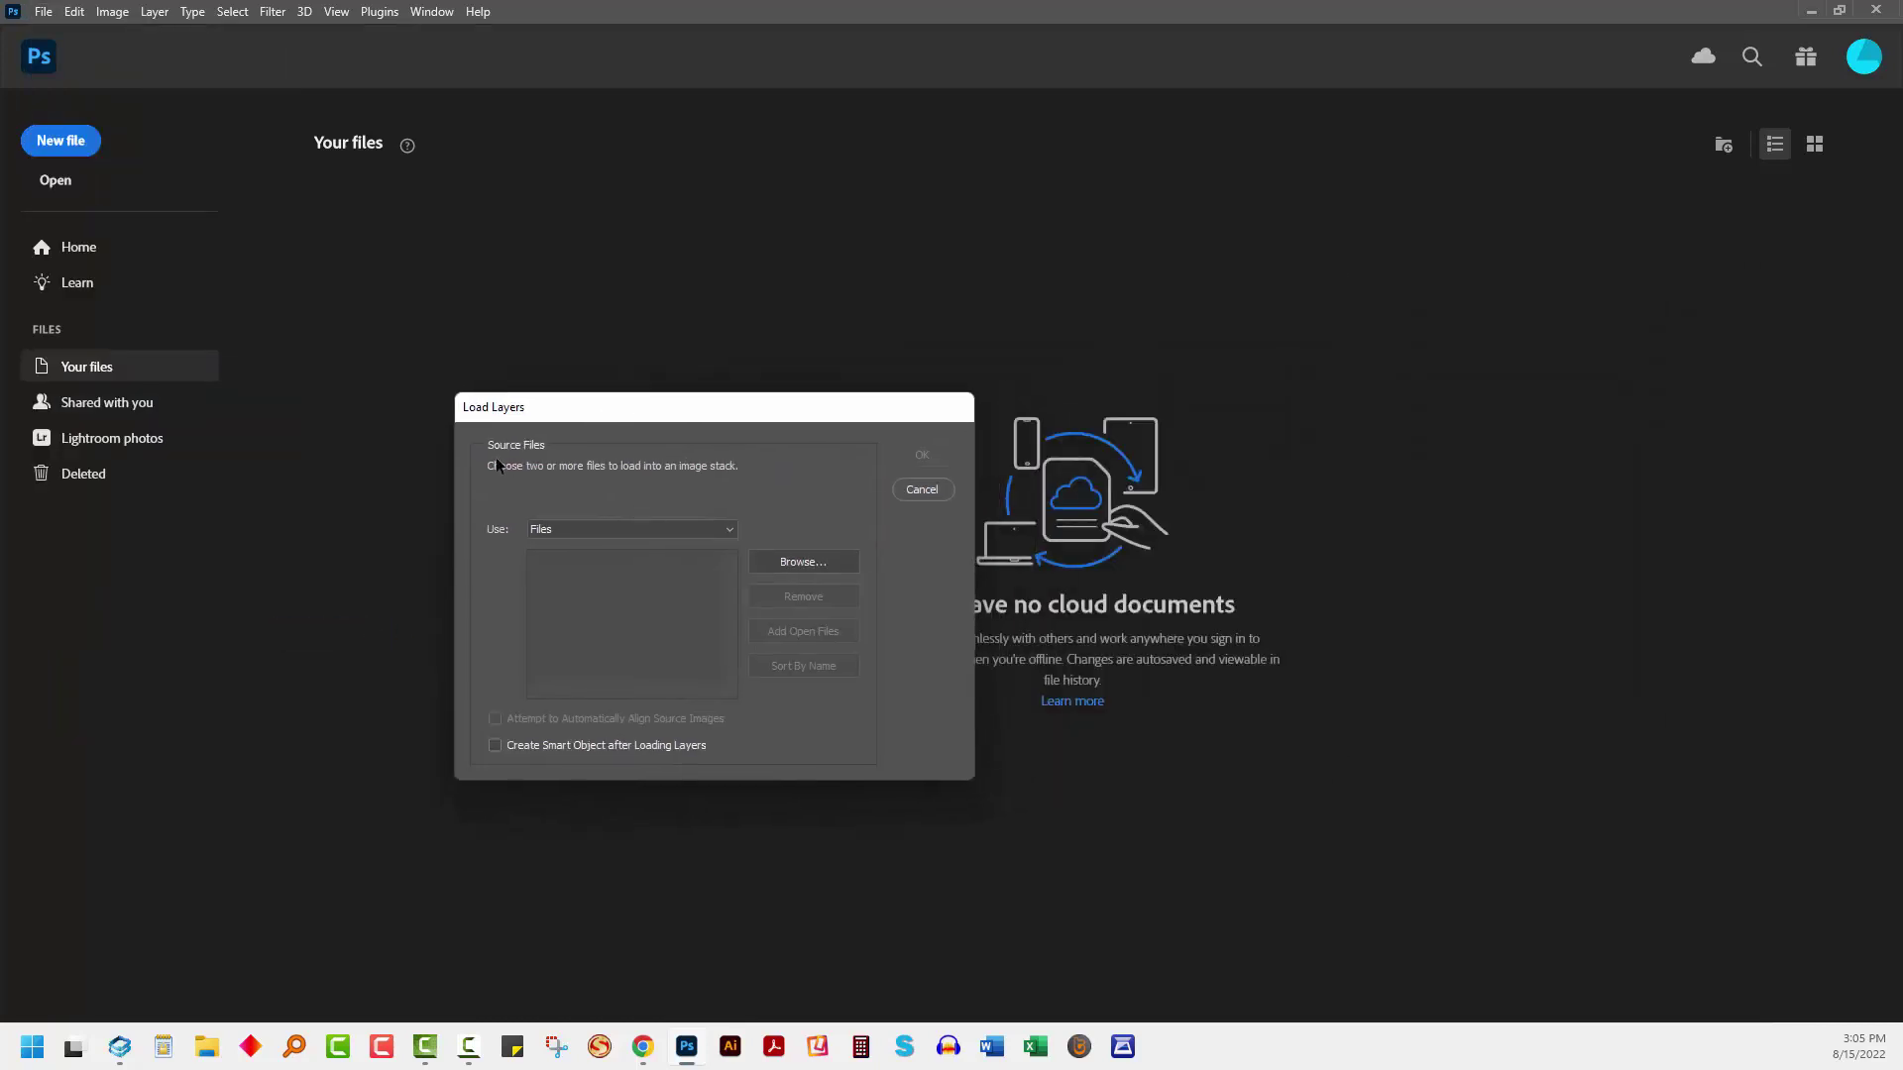
click(819, 559)
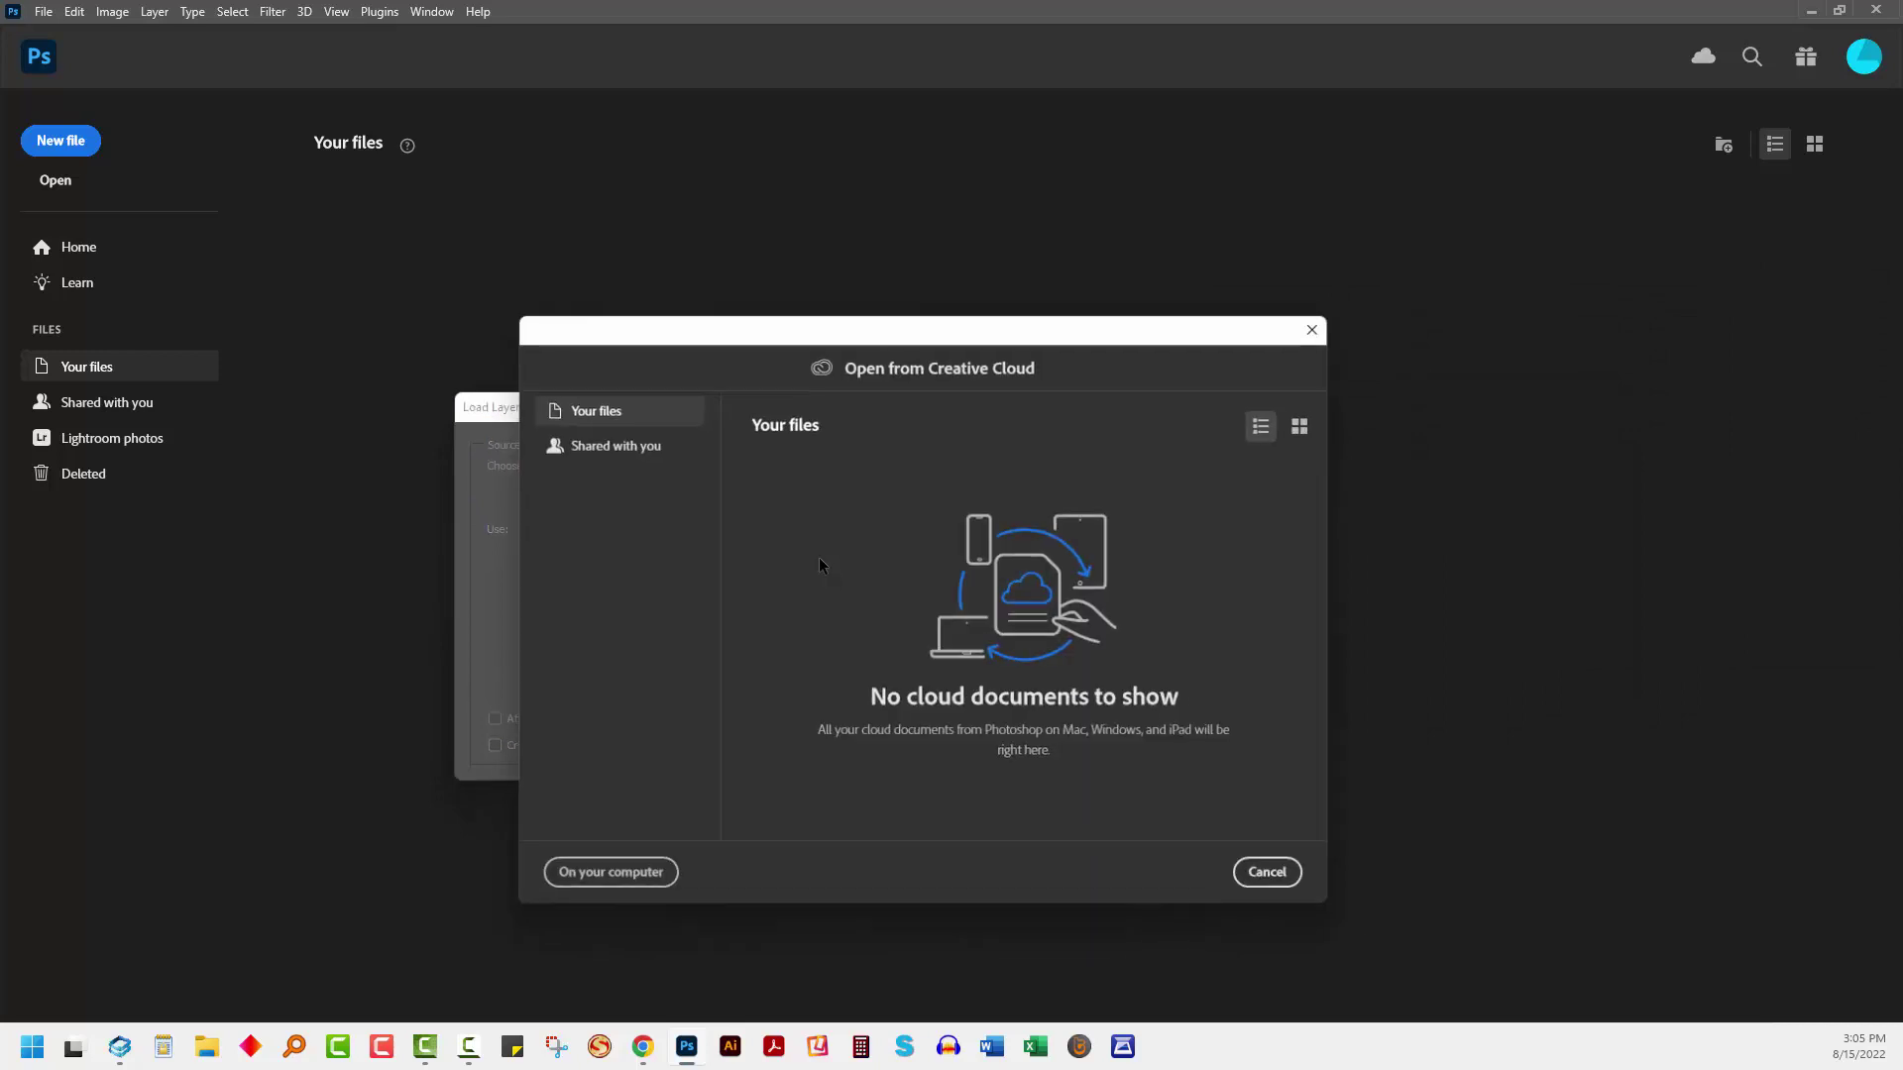
click(628, 892)
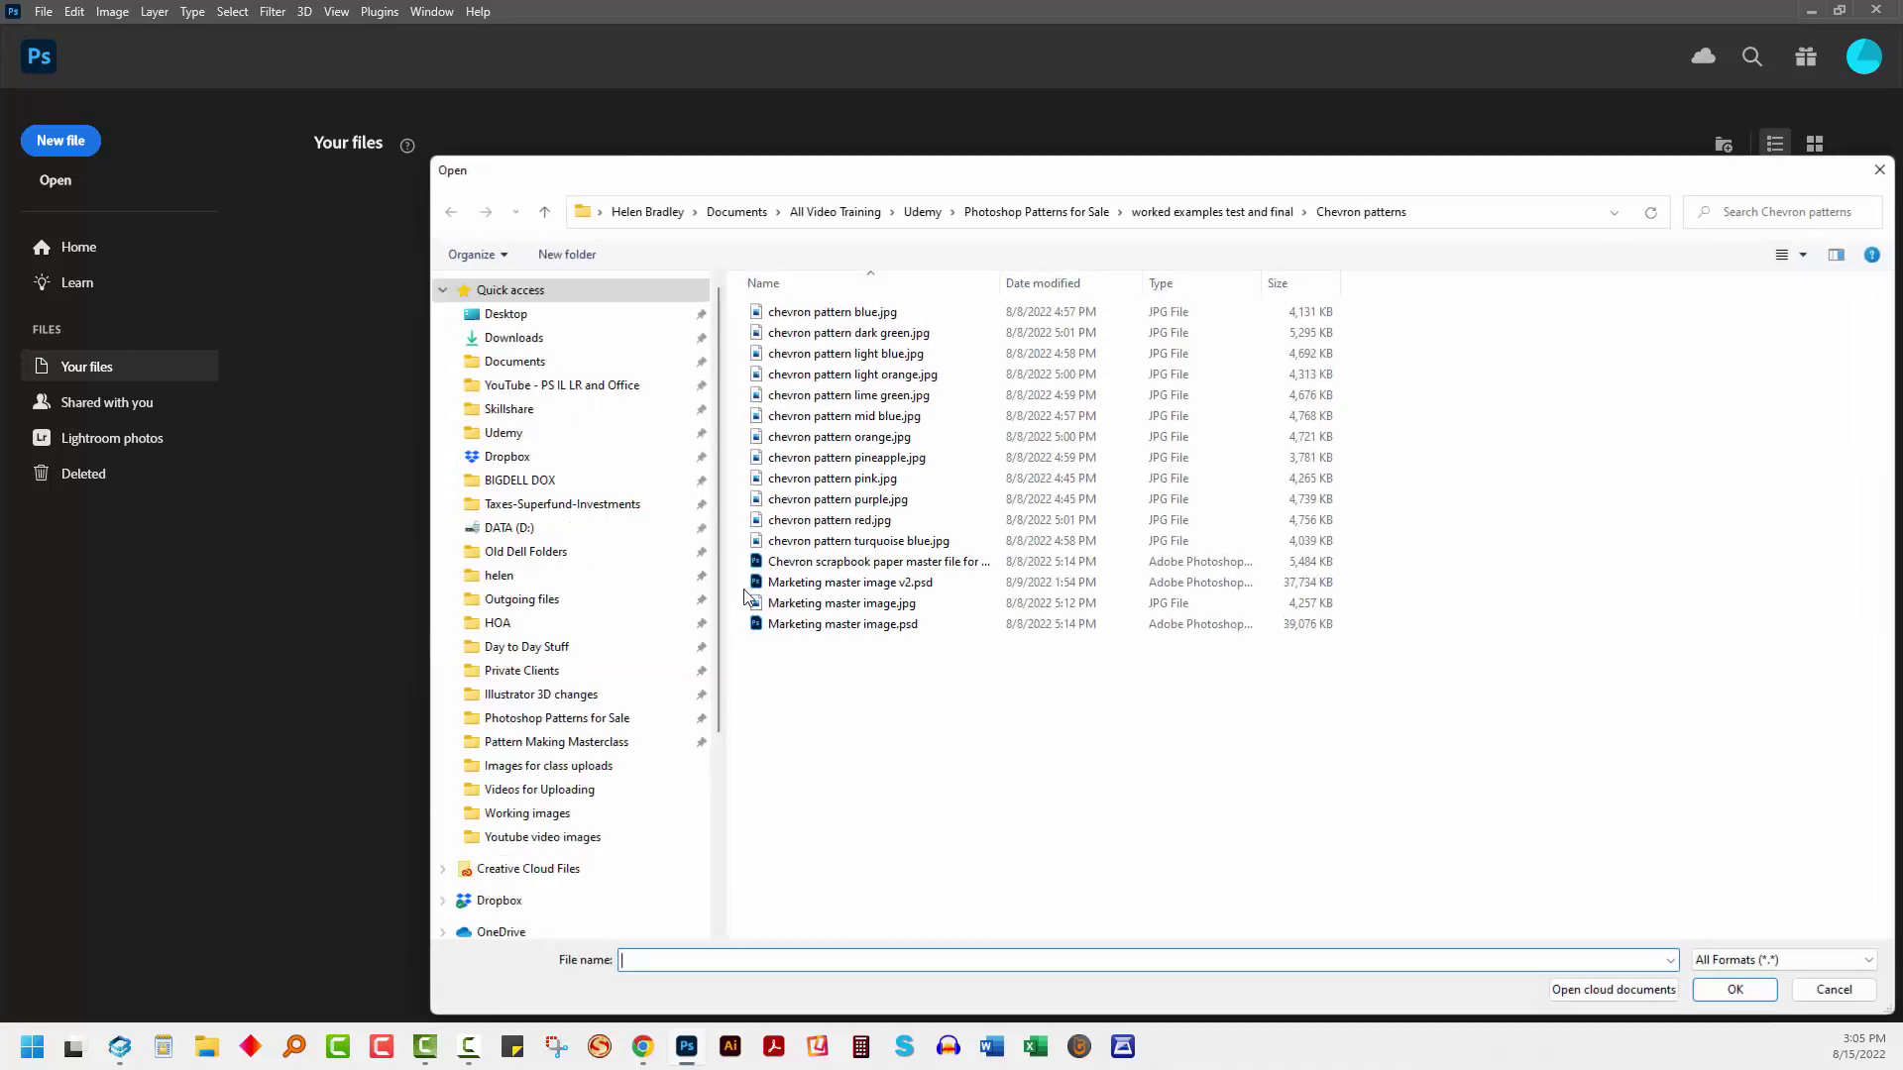
click(860, 314)
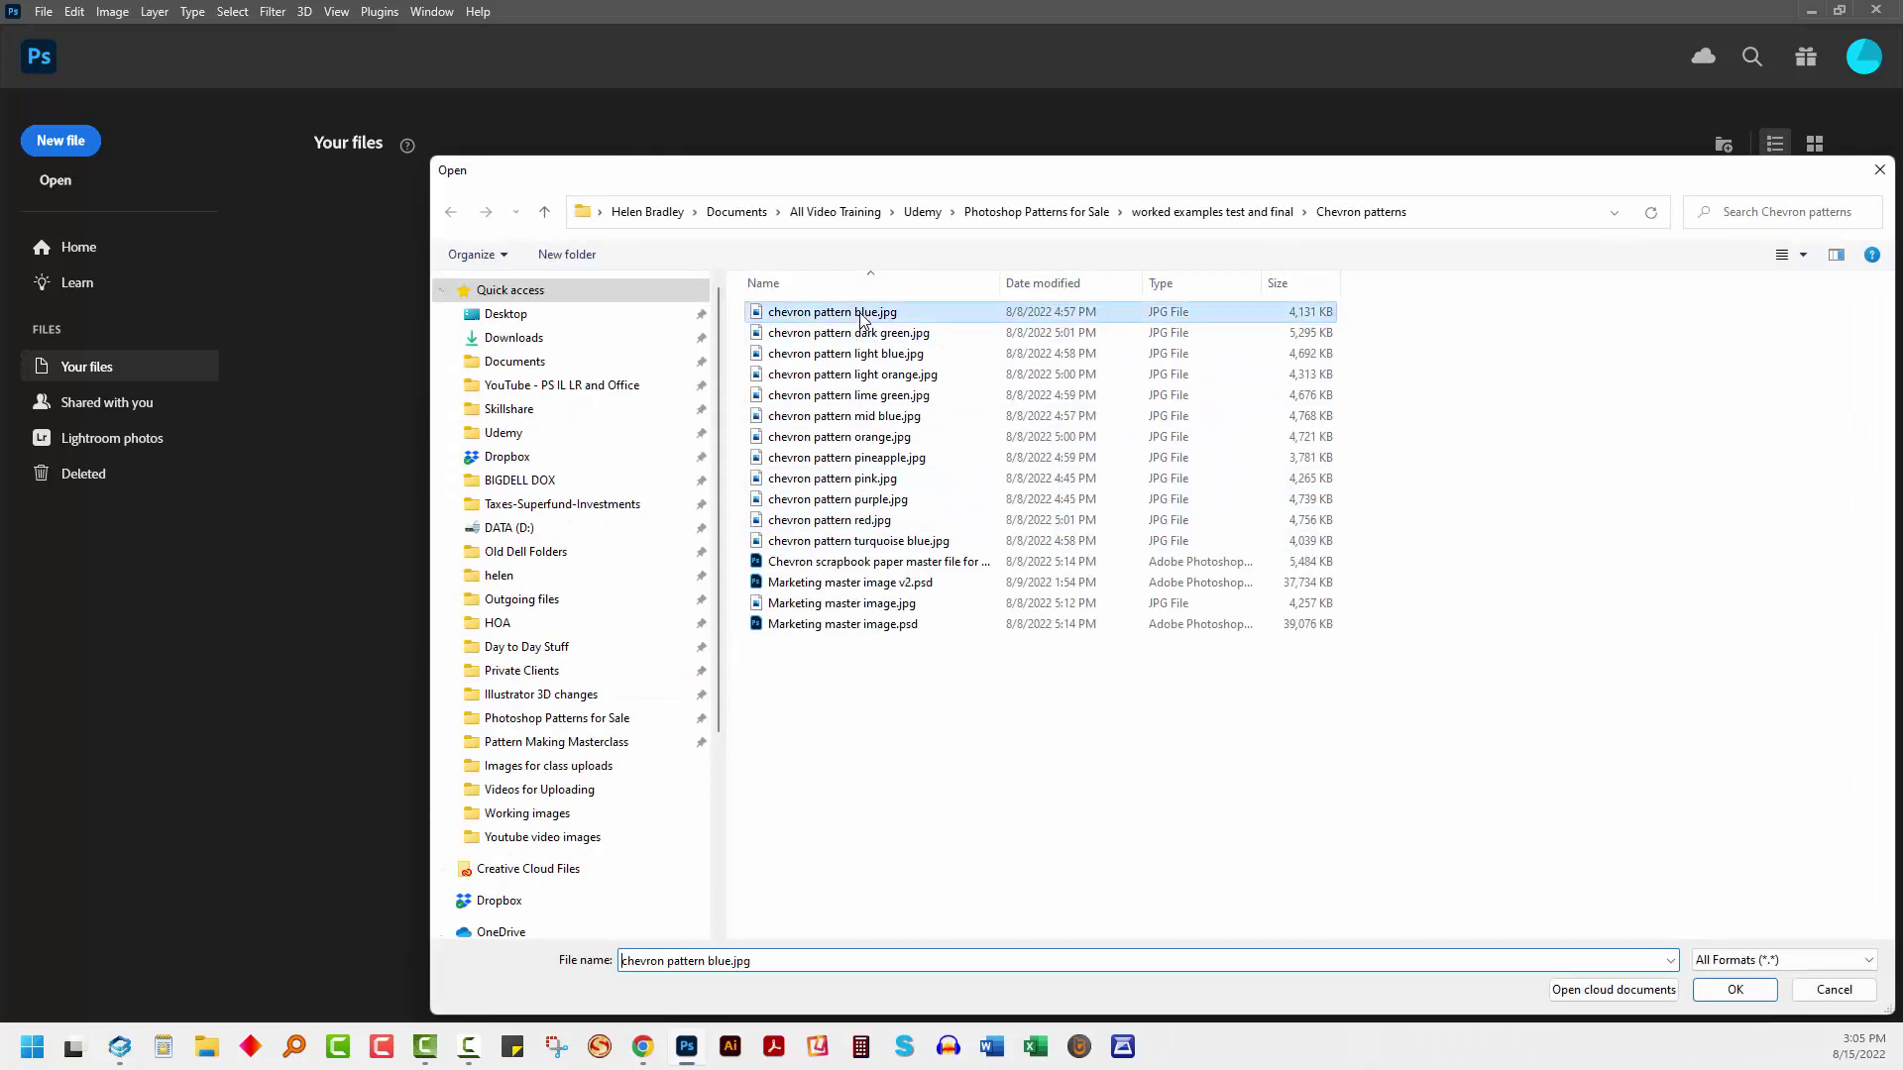
shift+click(887, 541)
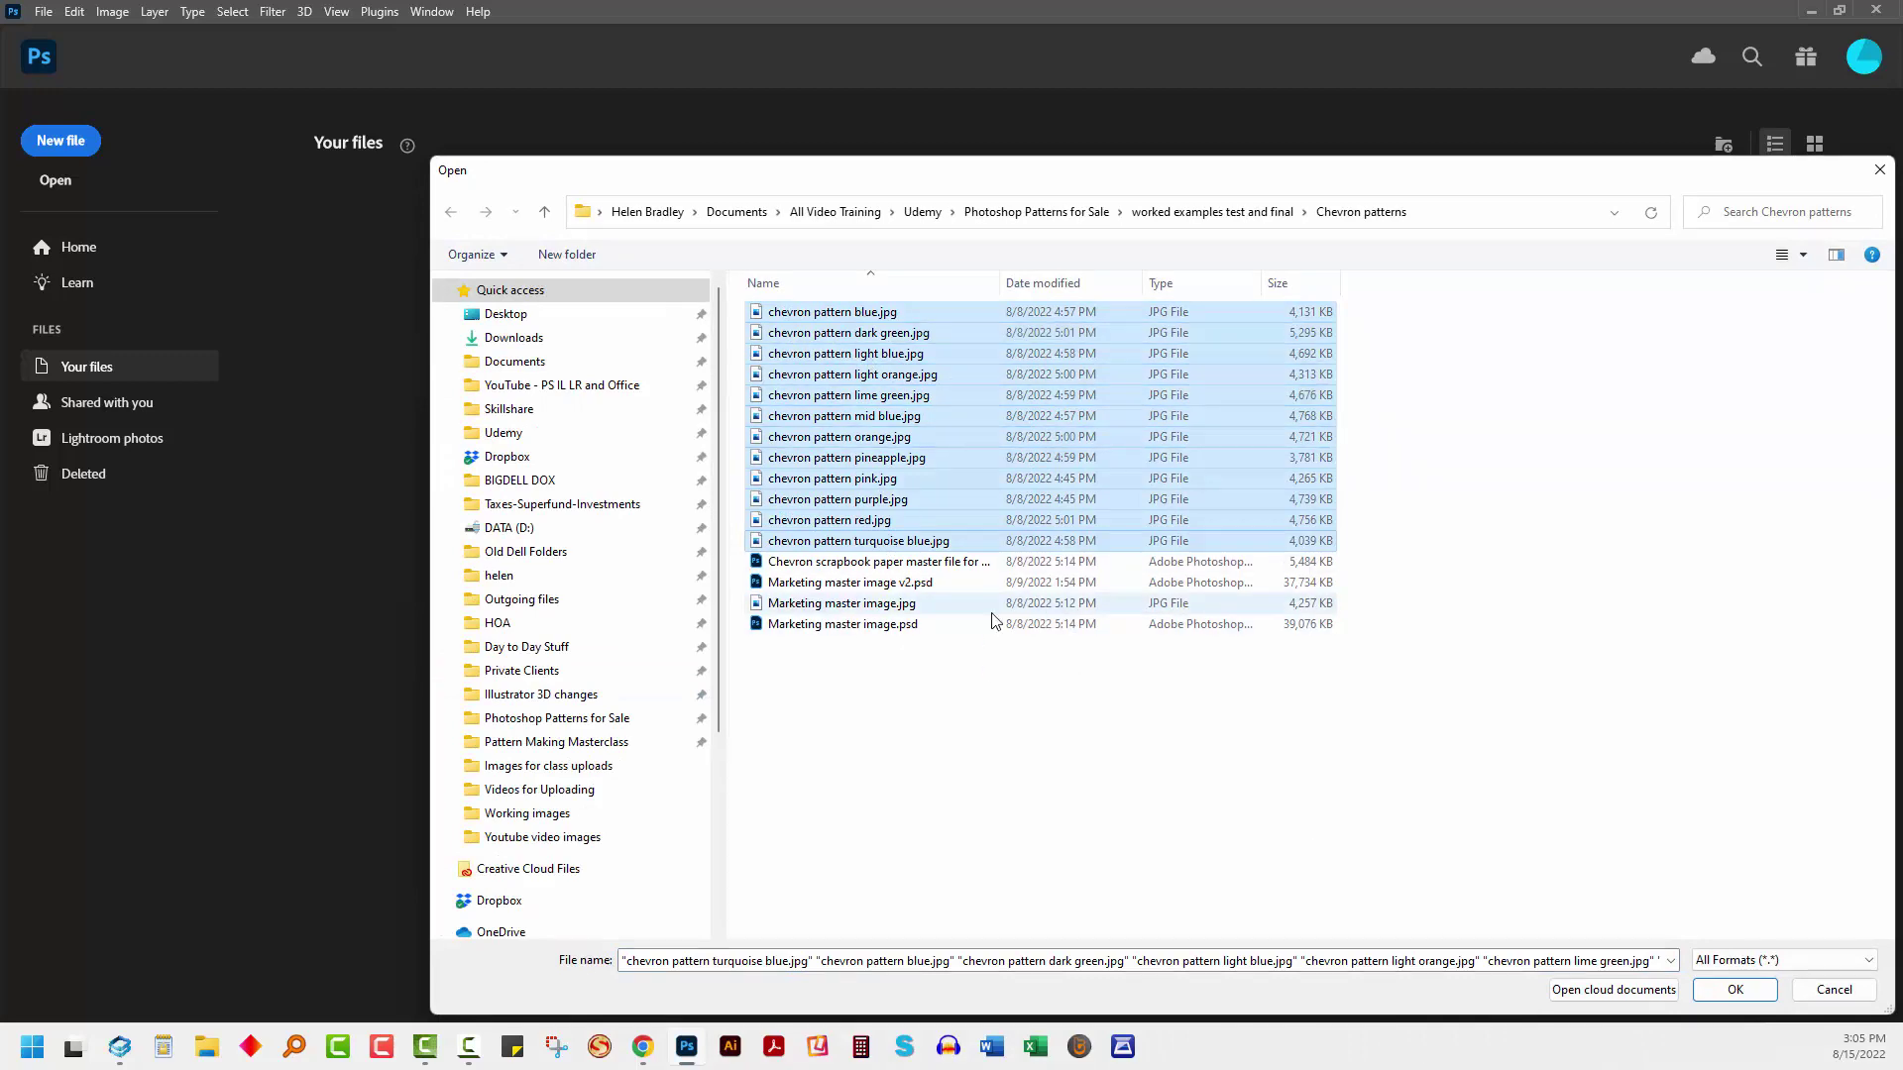
click(1735, 990)
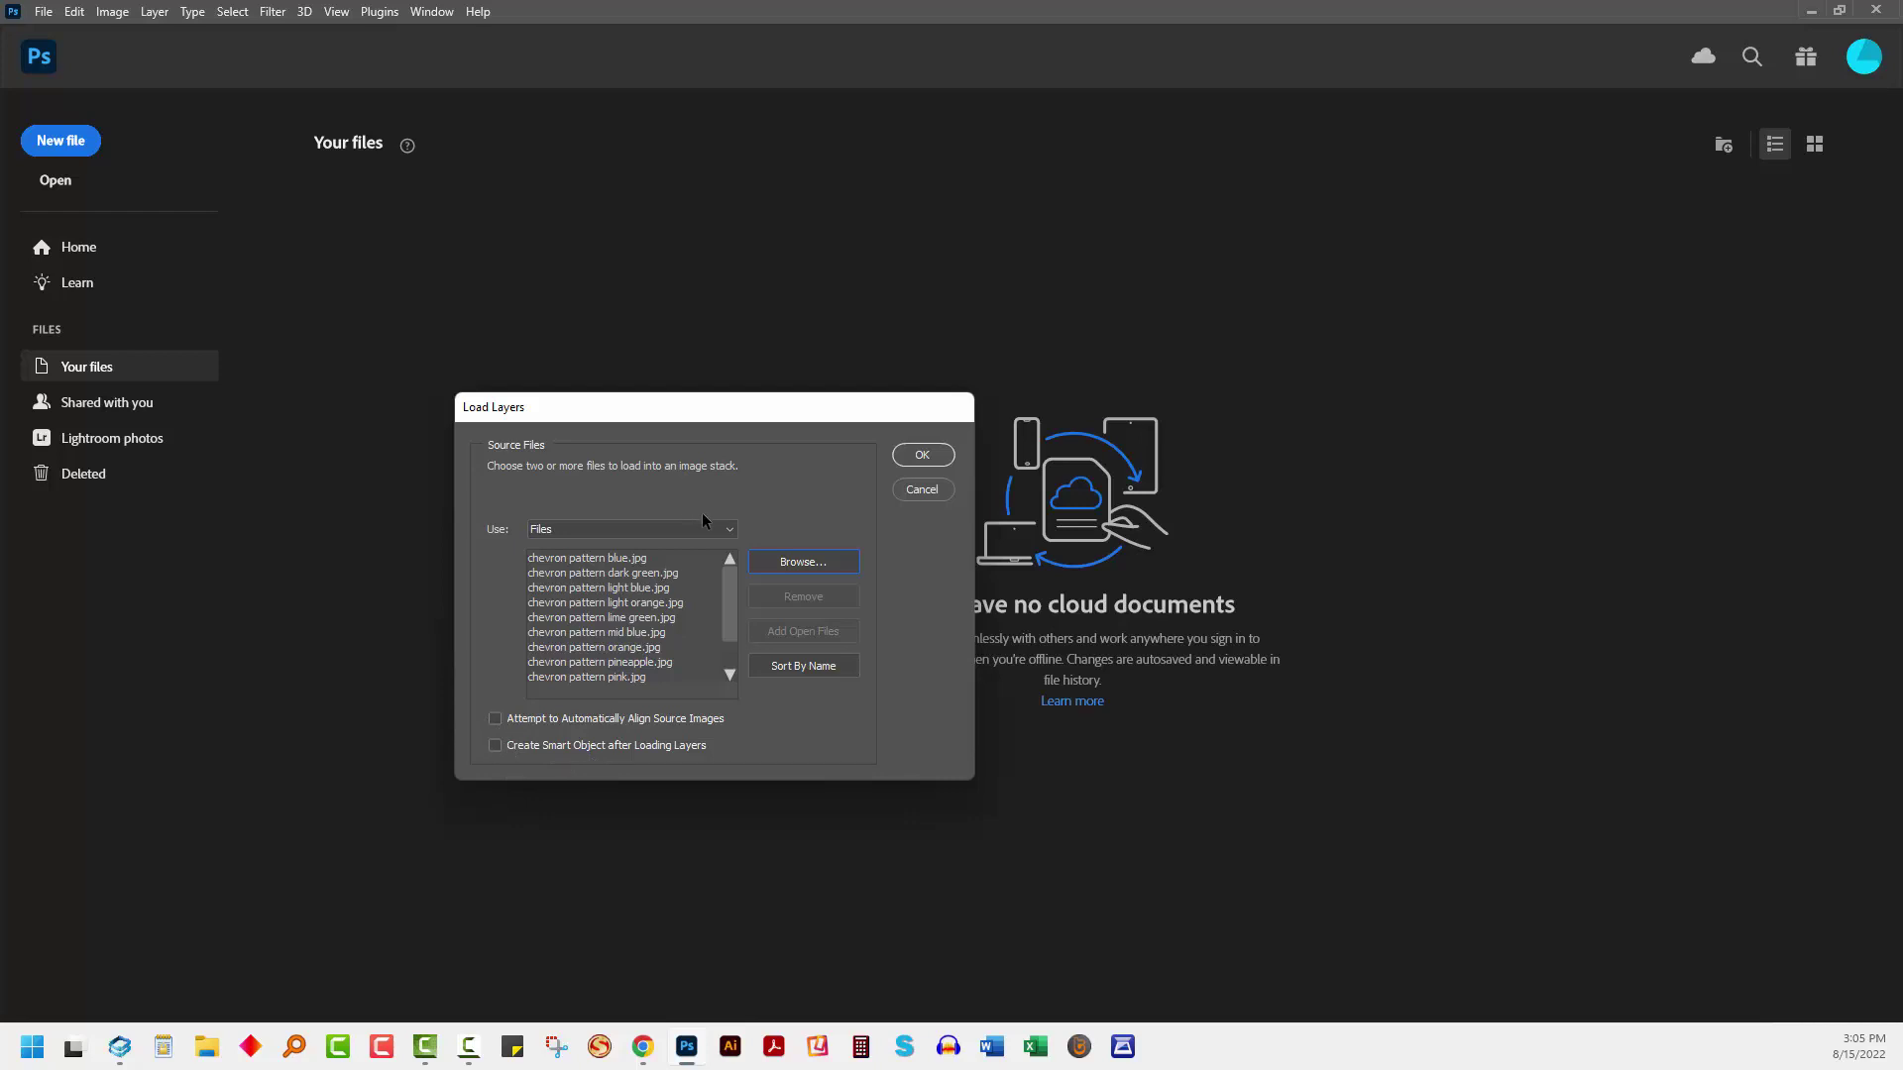
Step: Load the chevron JPGs as layers in a new document and show the Layers panel beside it
click(921, 456)
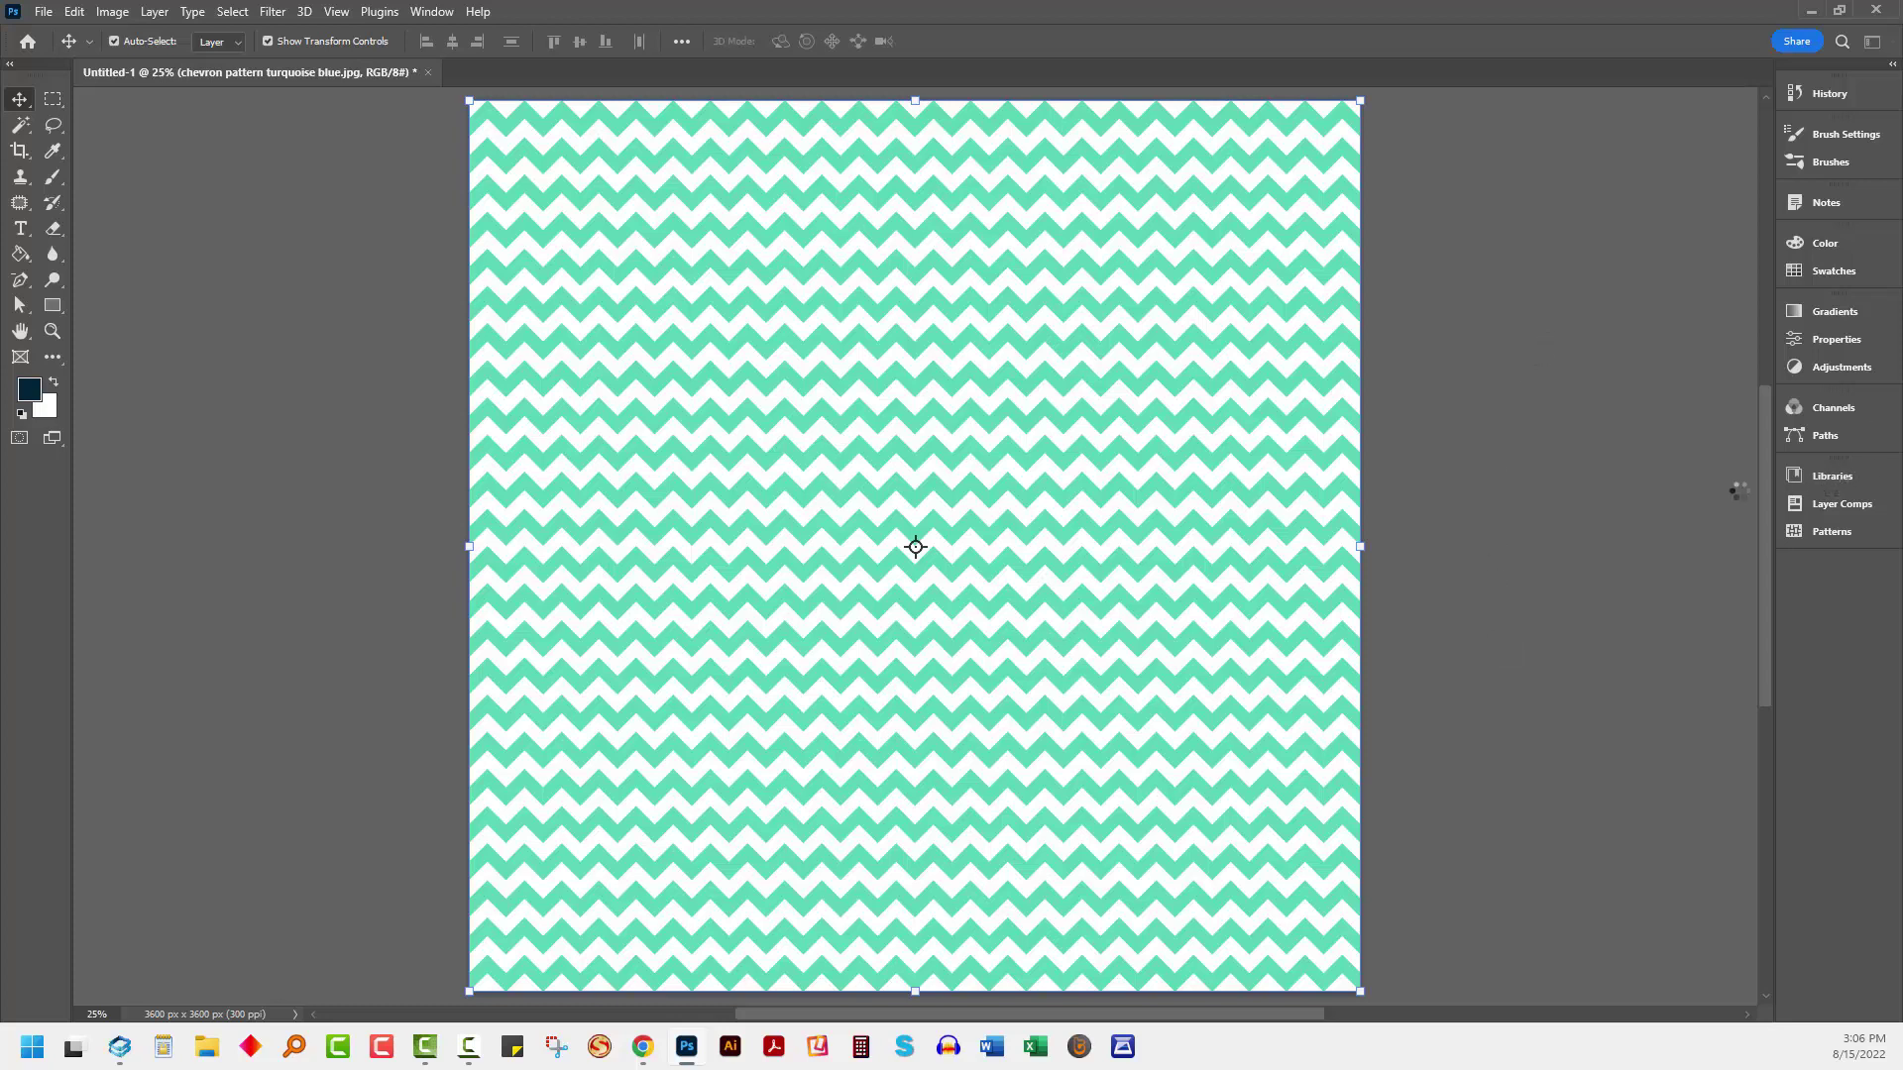
key(F7)
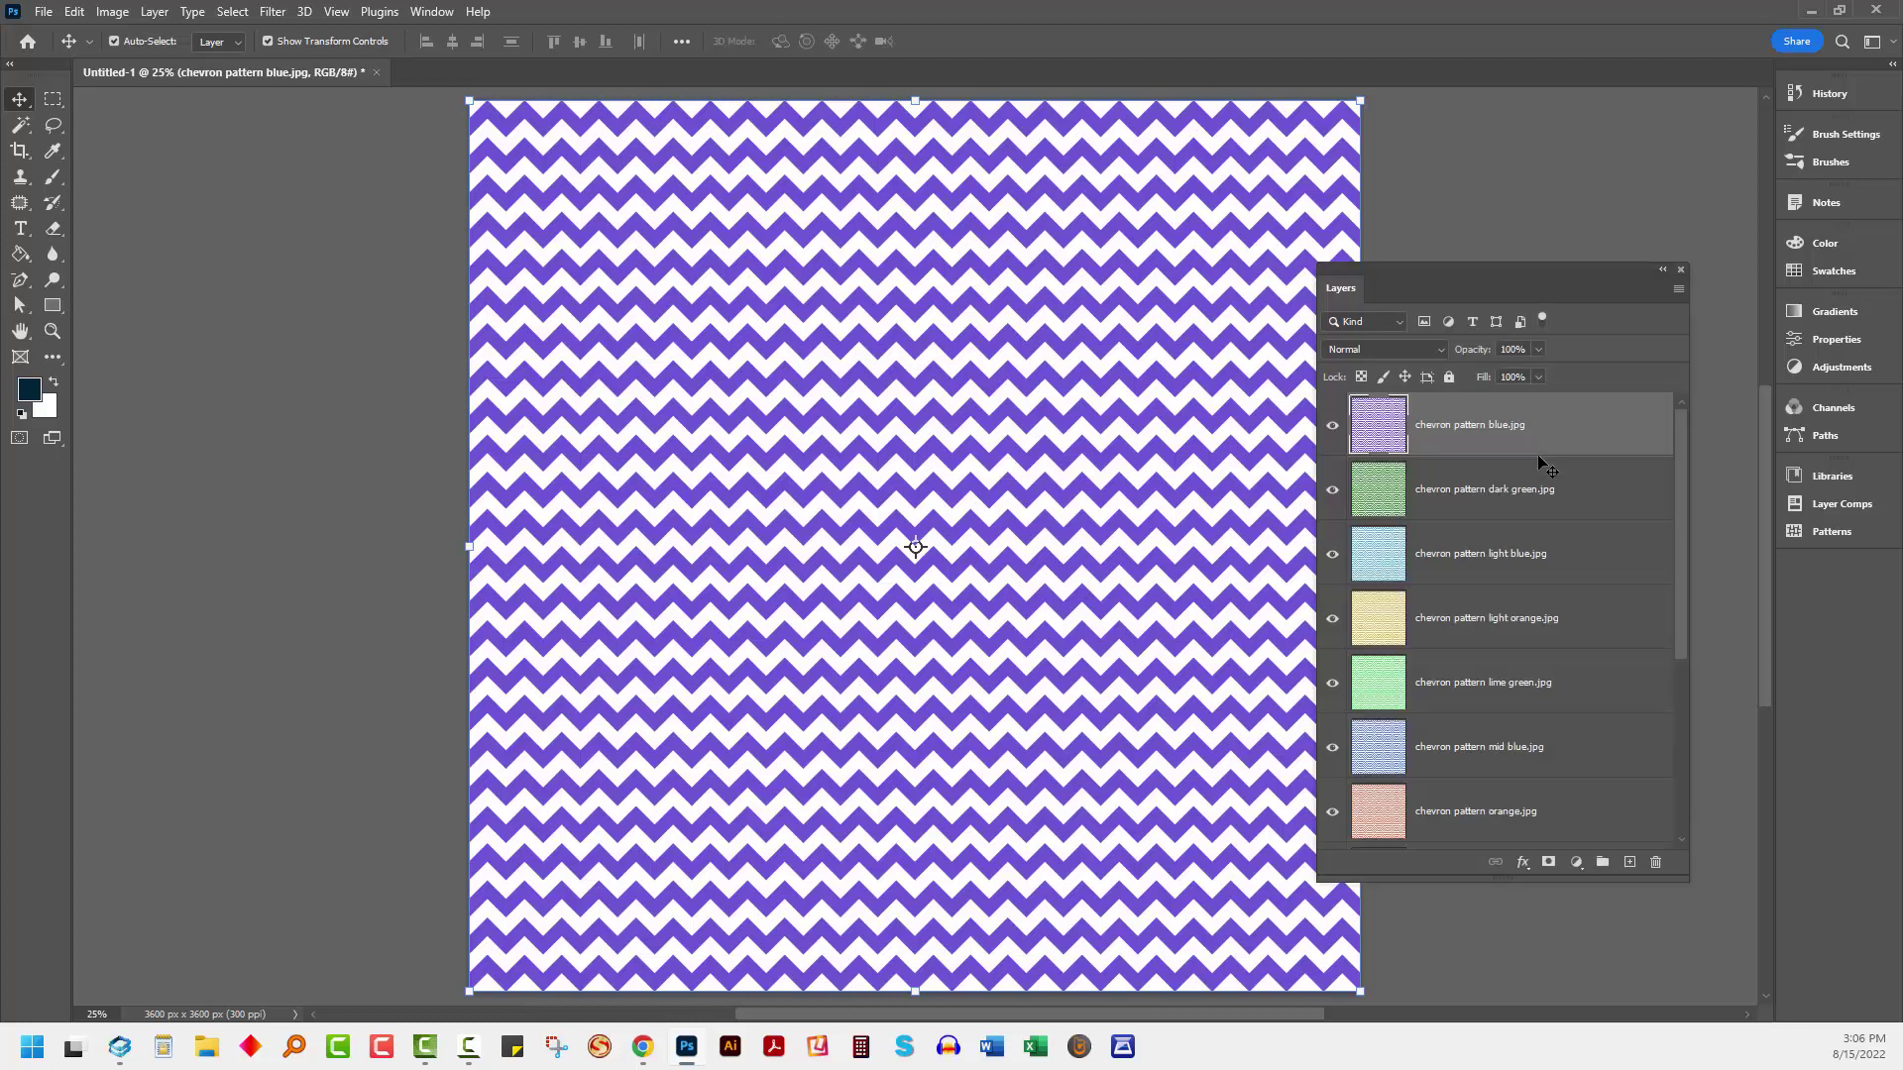
mouse_move(1679, 436)
mouse_down()
mouse_move(1667, 682)
mouse_move(1690, 462)
mouse_move(1668, 414)
mouse_up()
drag(1682, 535, 1665, 733)
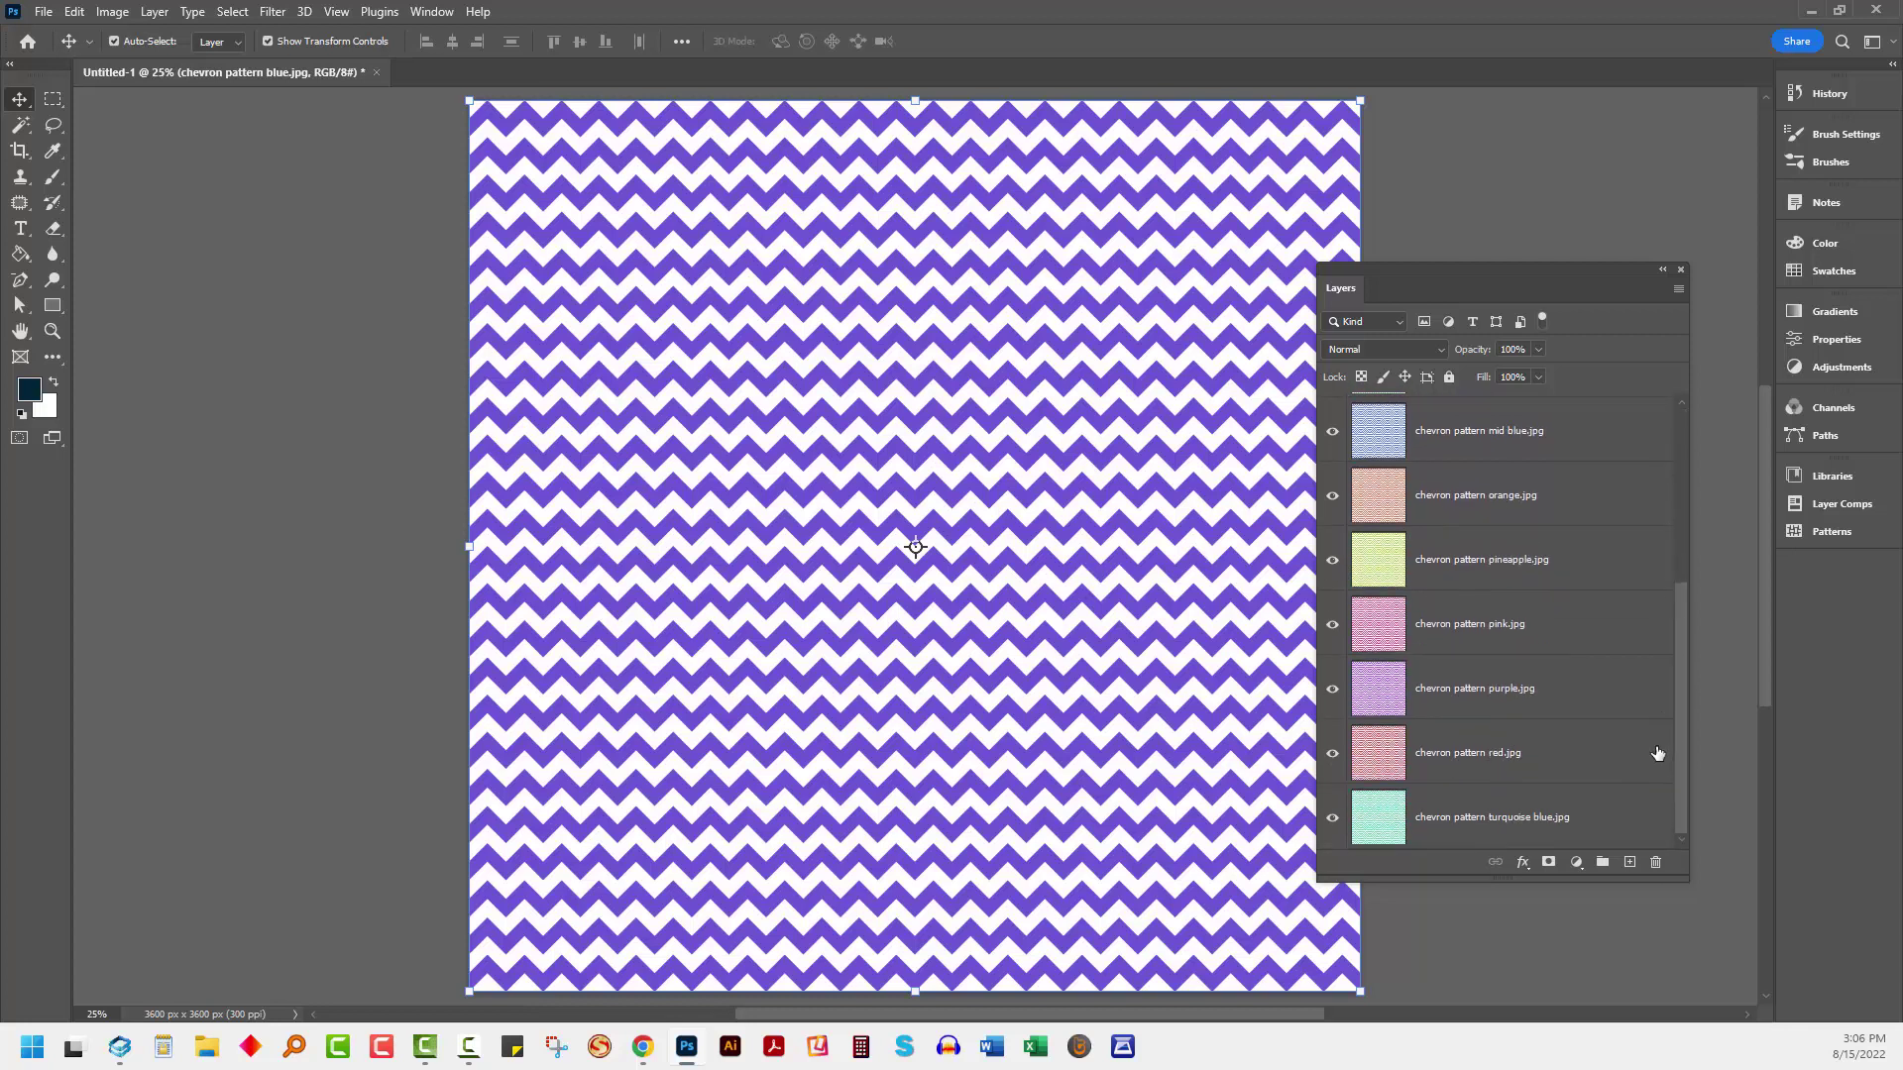
drag(1421, 264, 1504, 312)
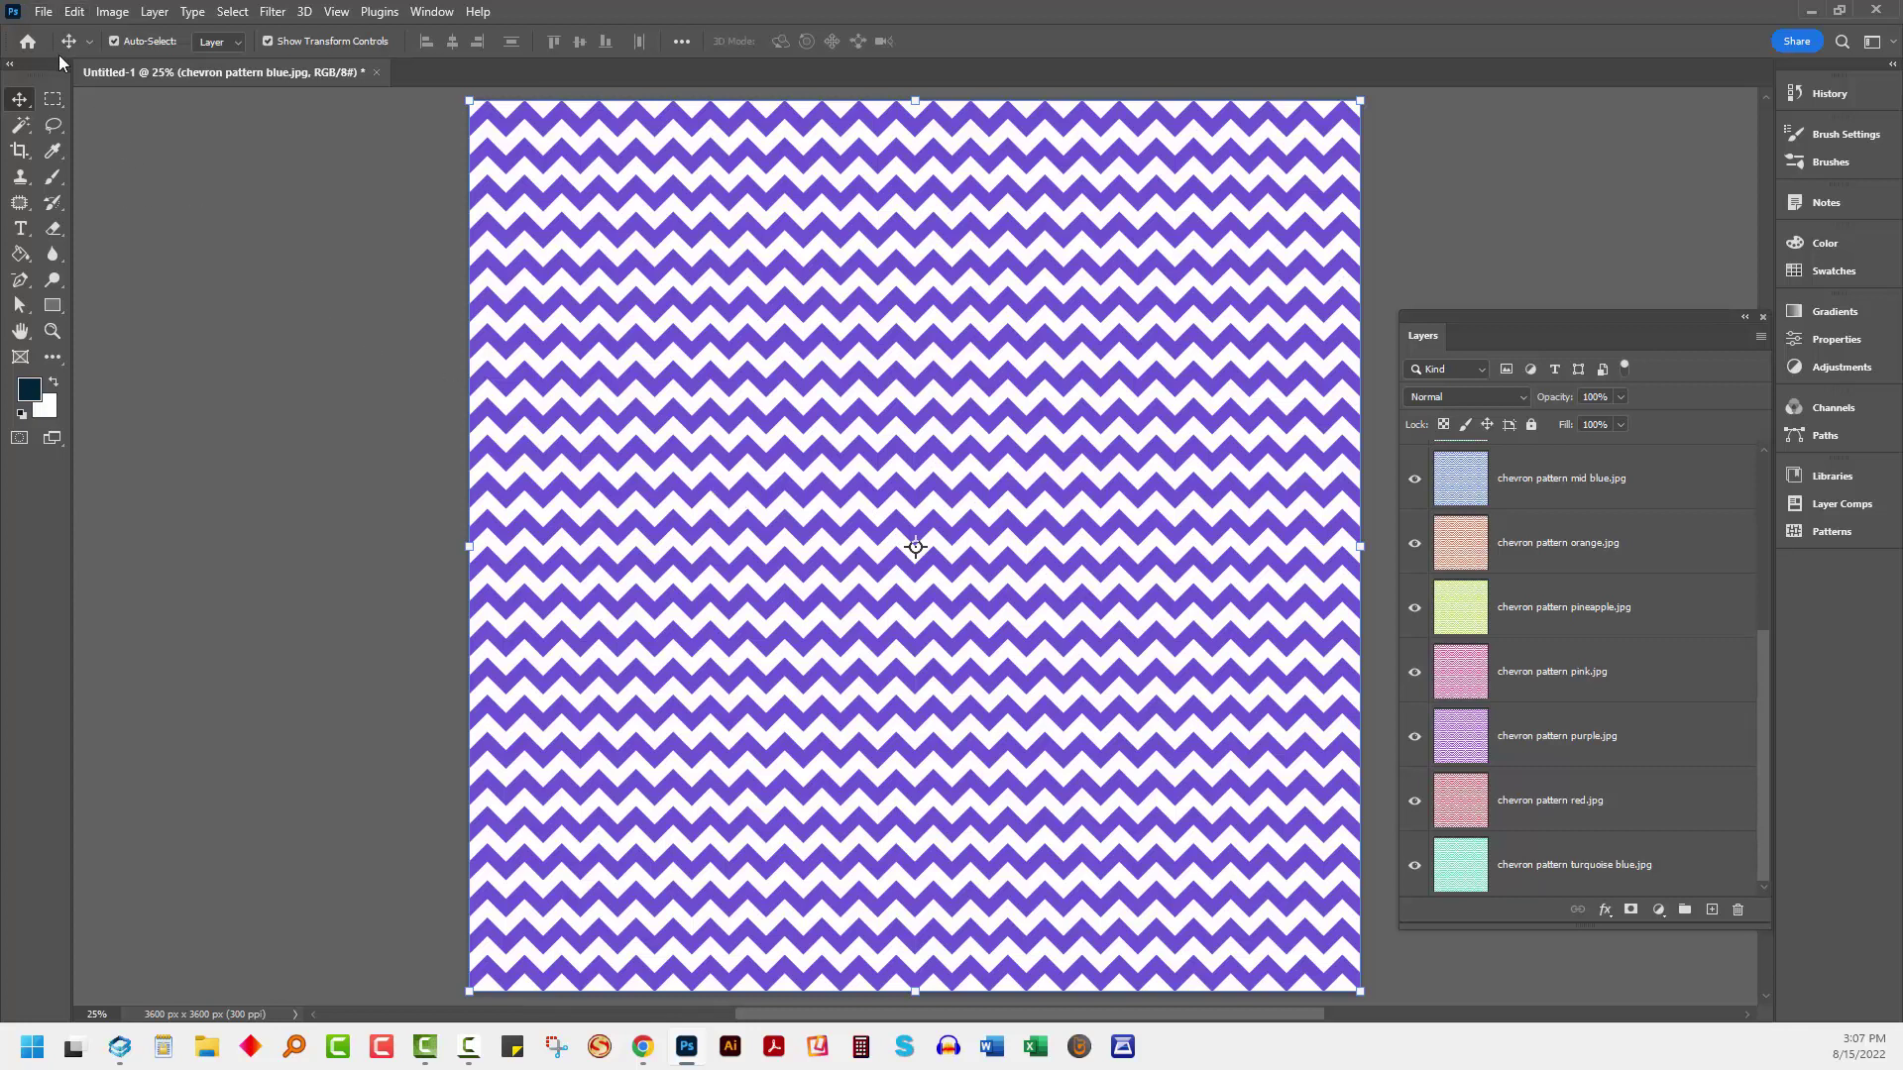
Step: Crop the canvas to a 1920:1080 ratio, leaving it 3600 × 2025 px
click(18, 151)
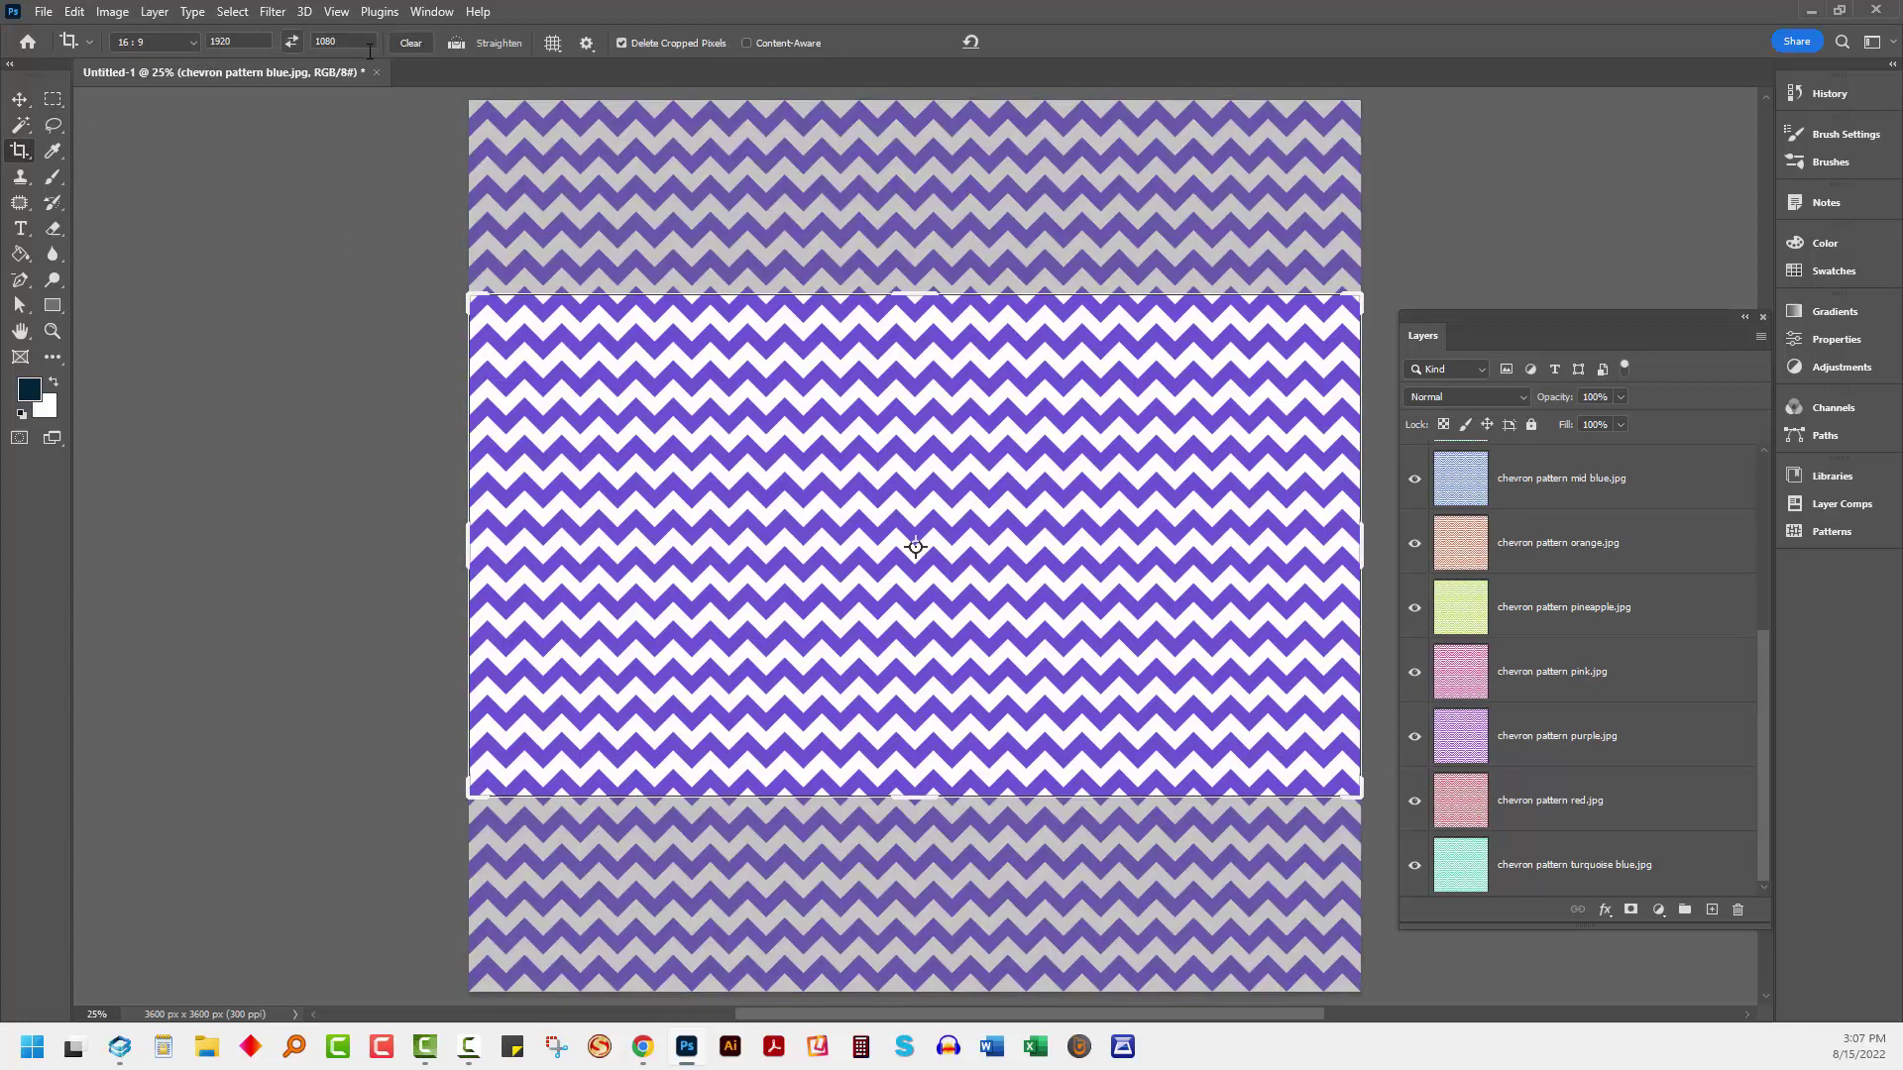
click(412, 43)
text(1)
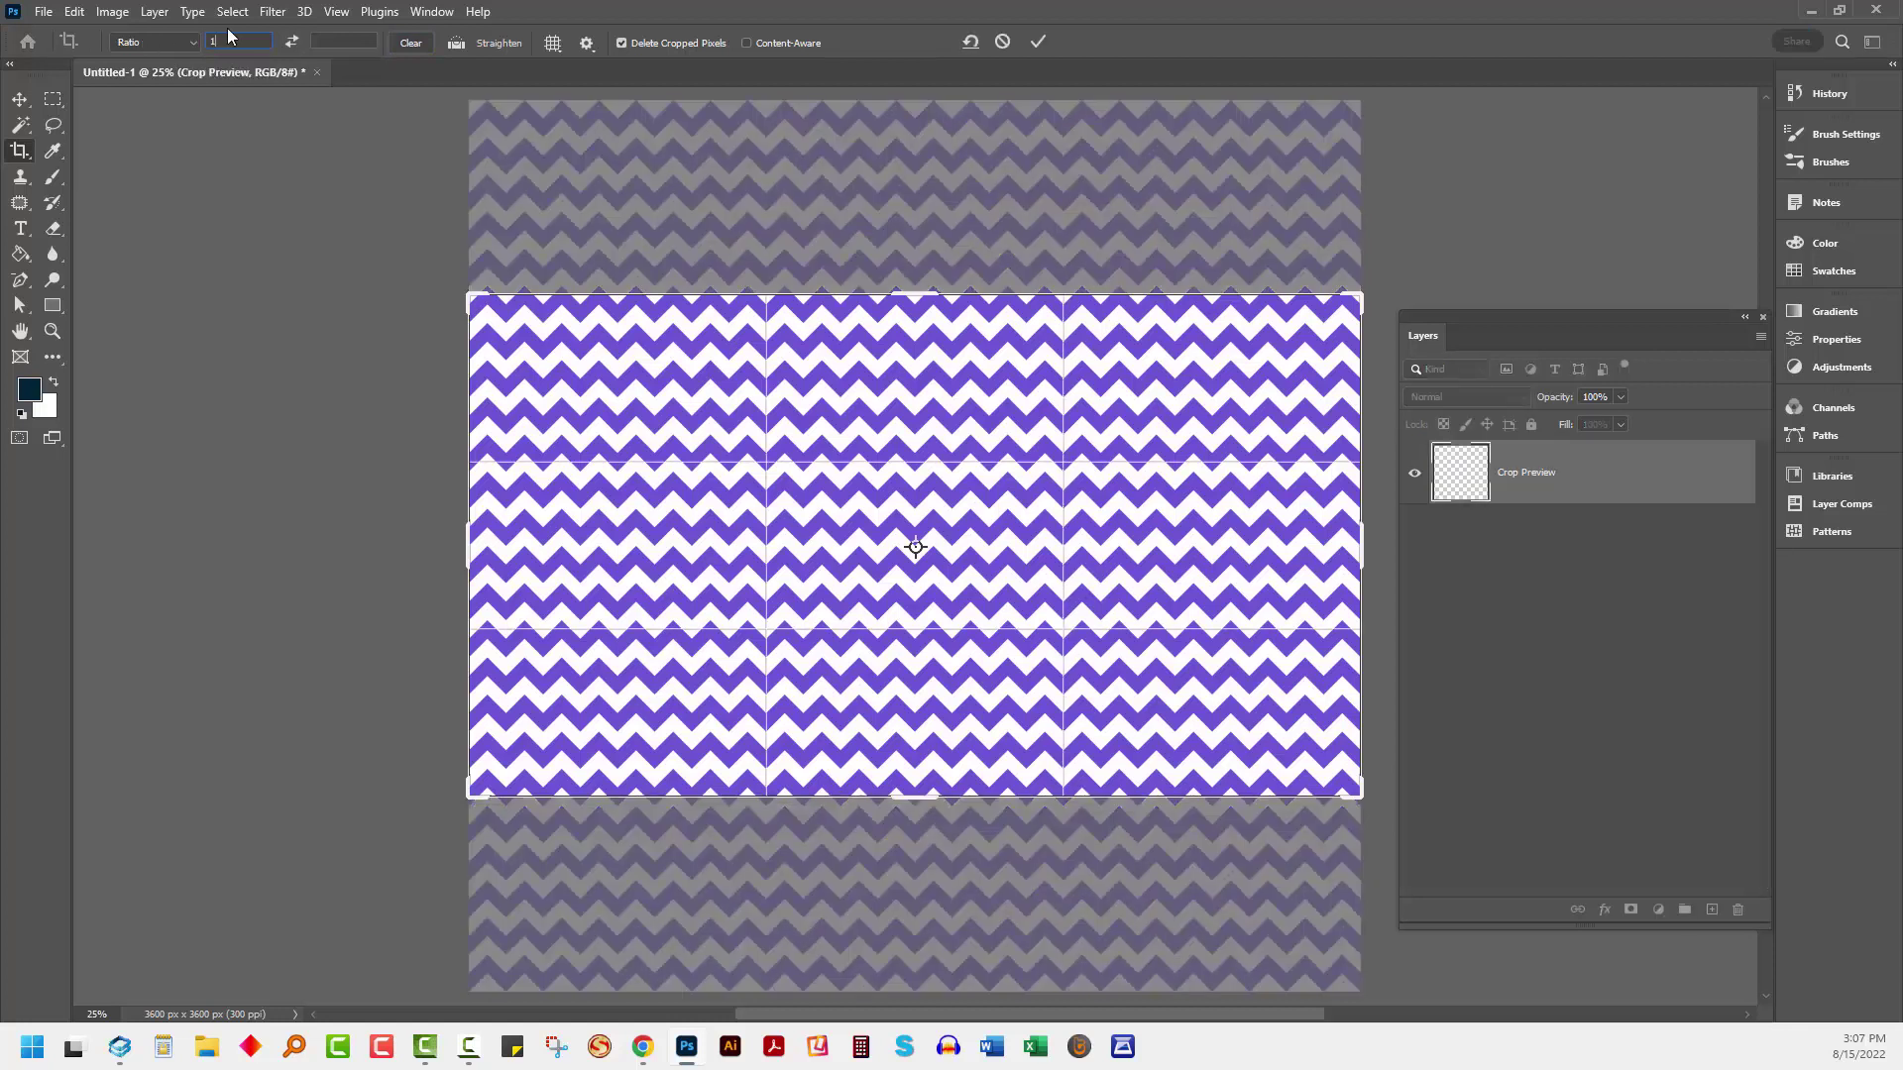
text(92)
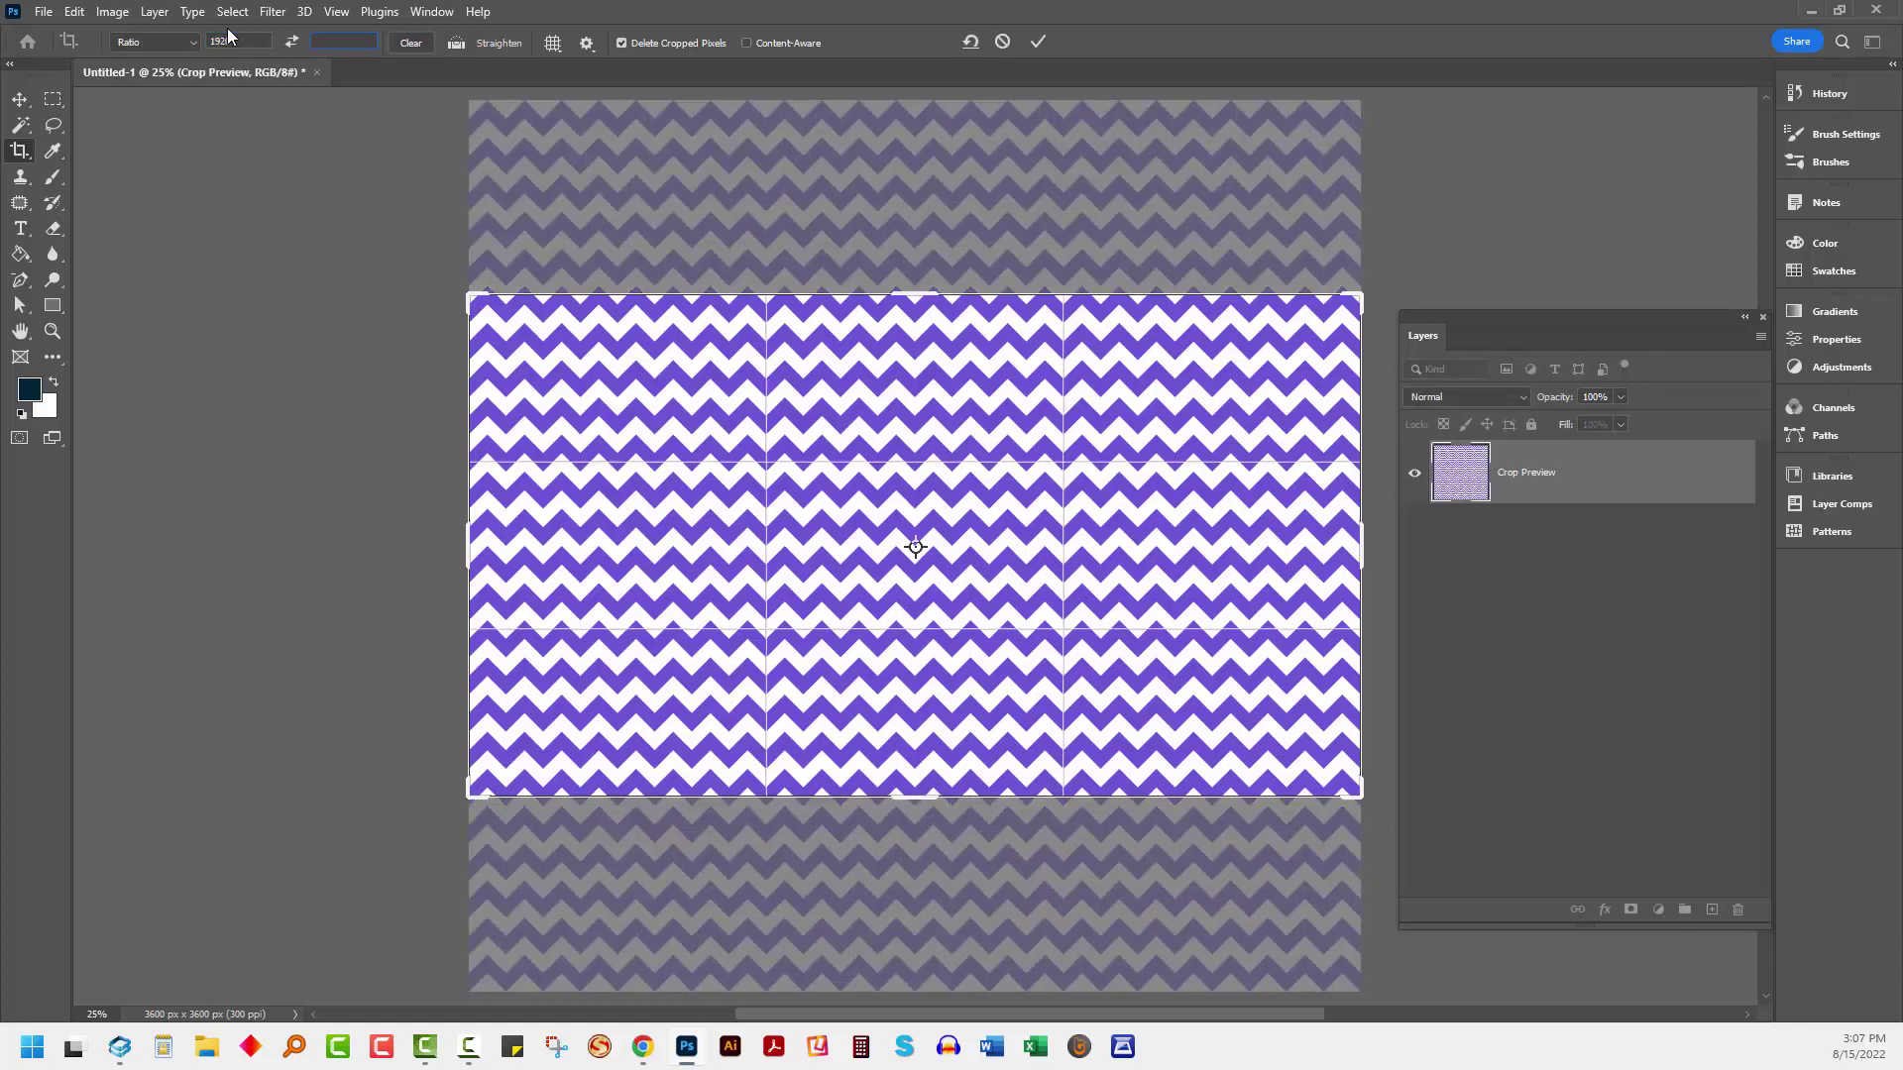
text(0)
key(Tab)
text(1080)
click(1038, 40)
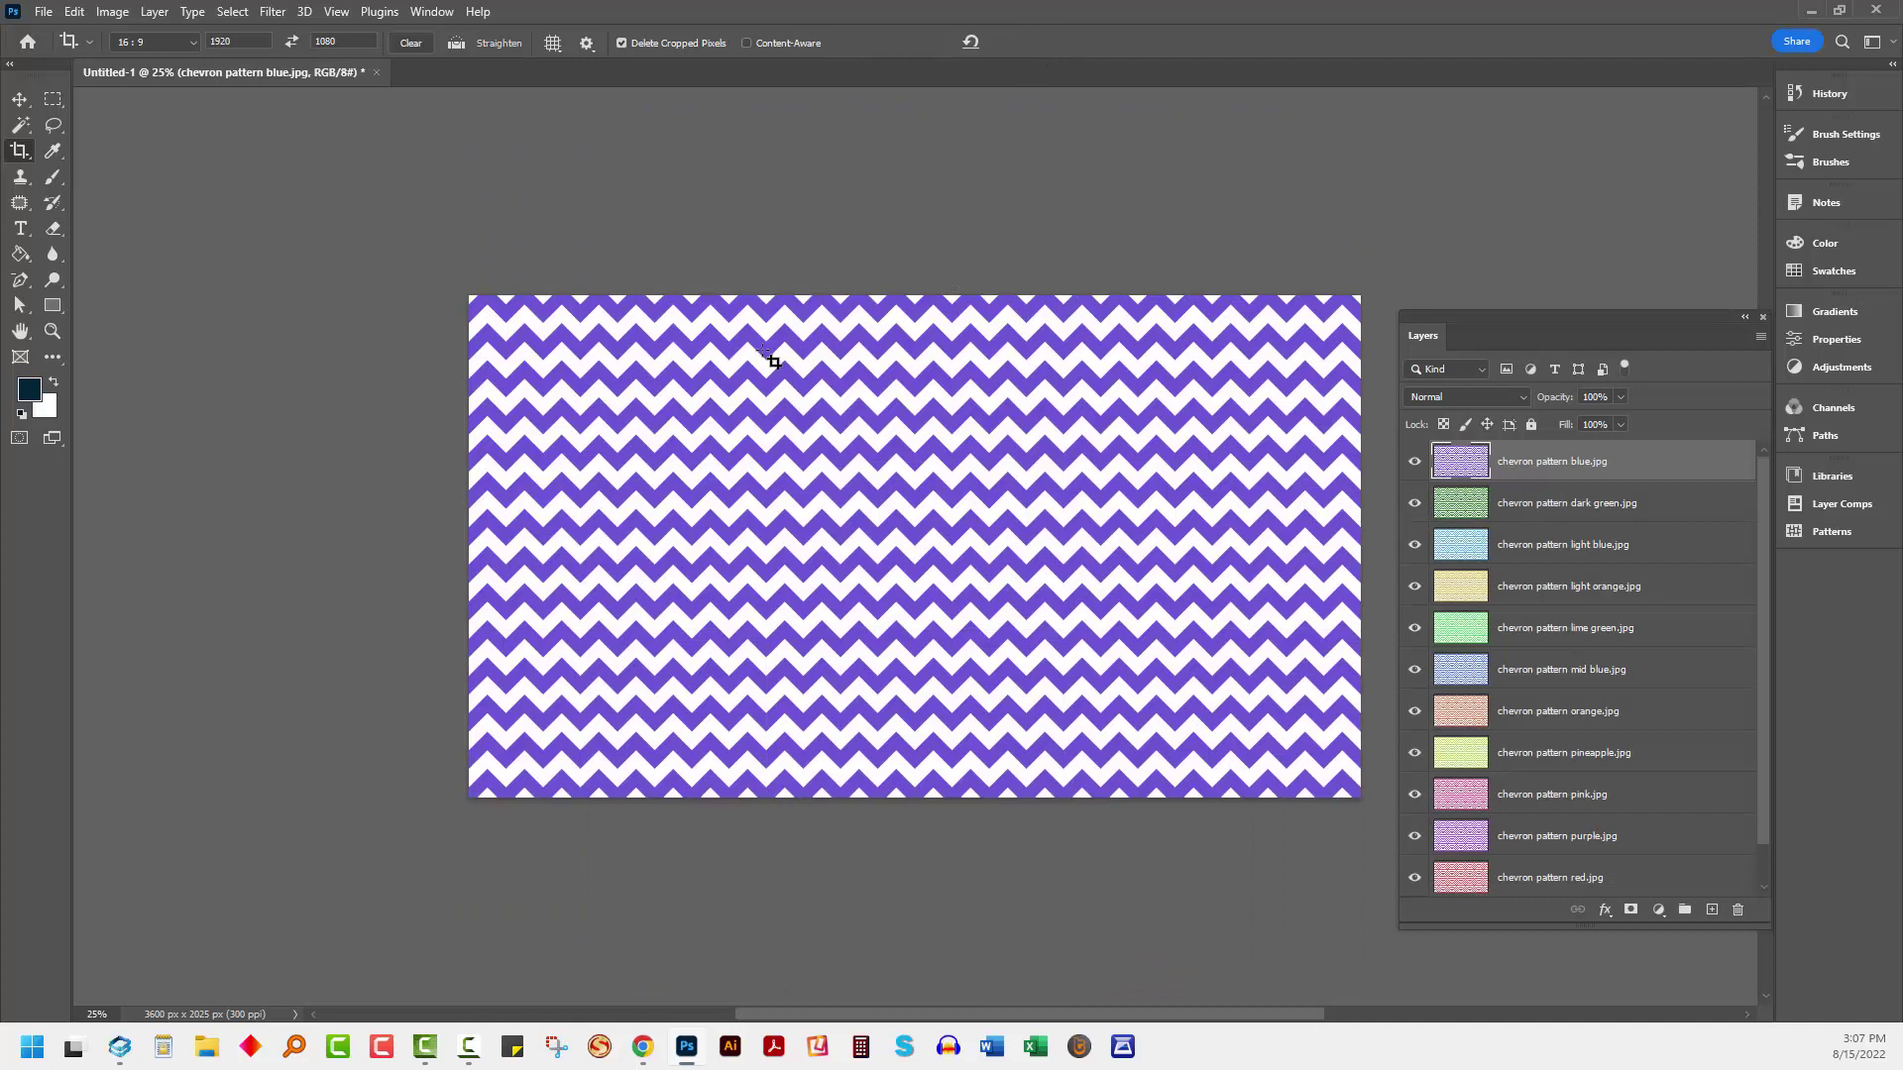
Step: Resize the image to 1920 × 1080 px and fit it to the window
click(112, 12)
click(163, 158)
drag(1511, 523, 866, 398)
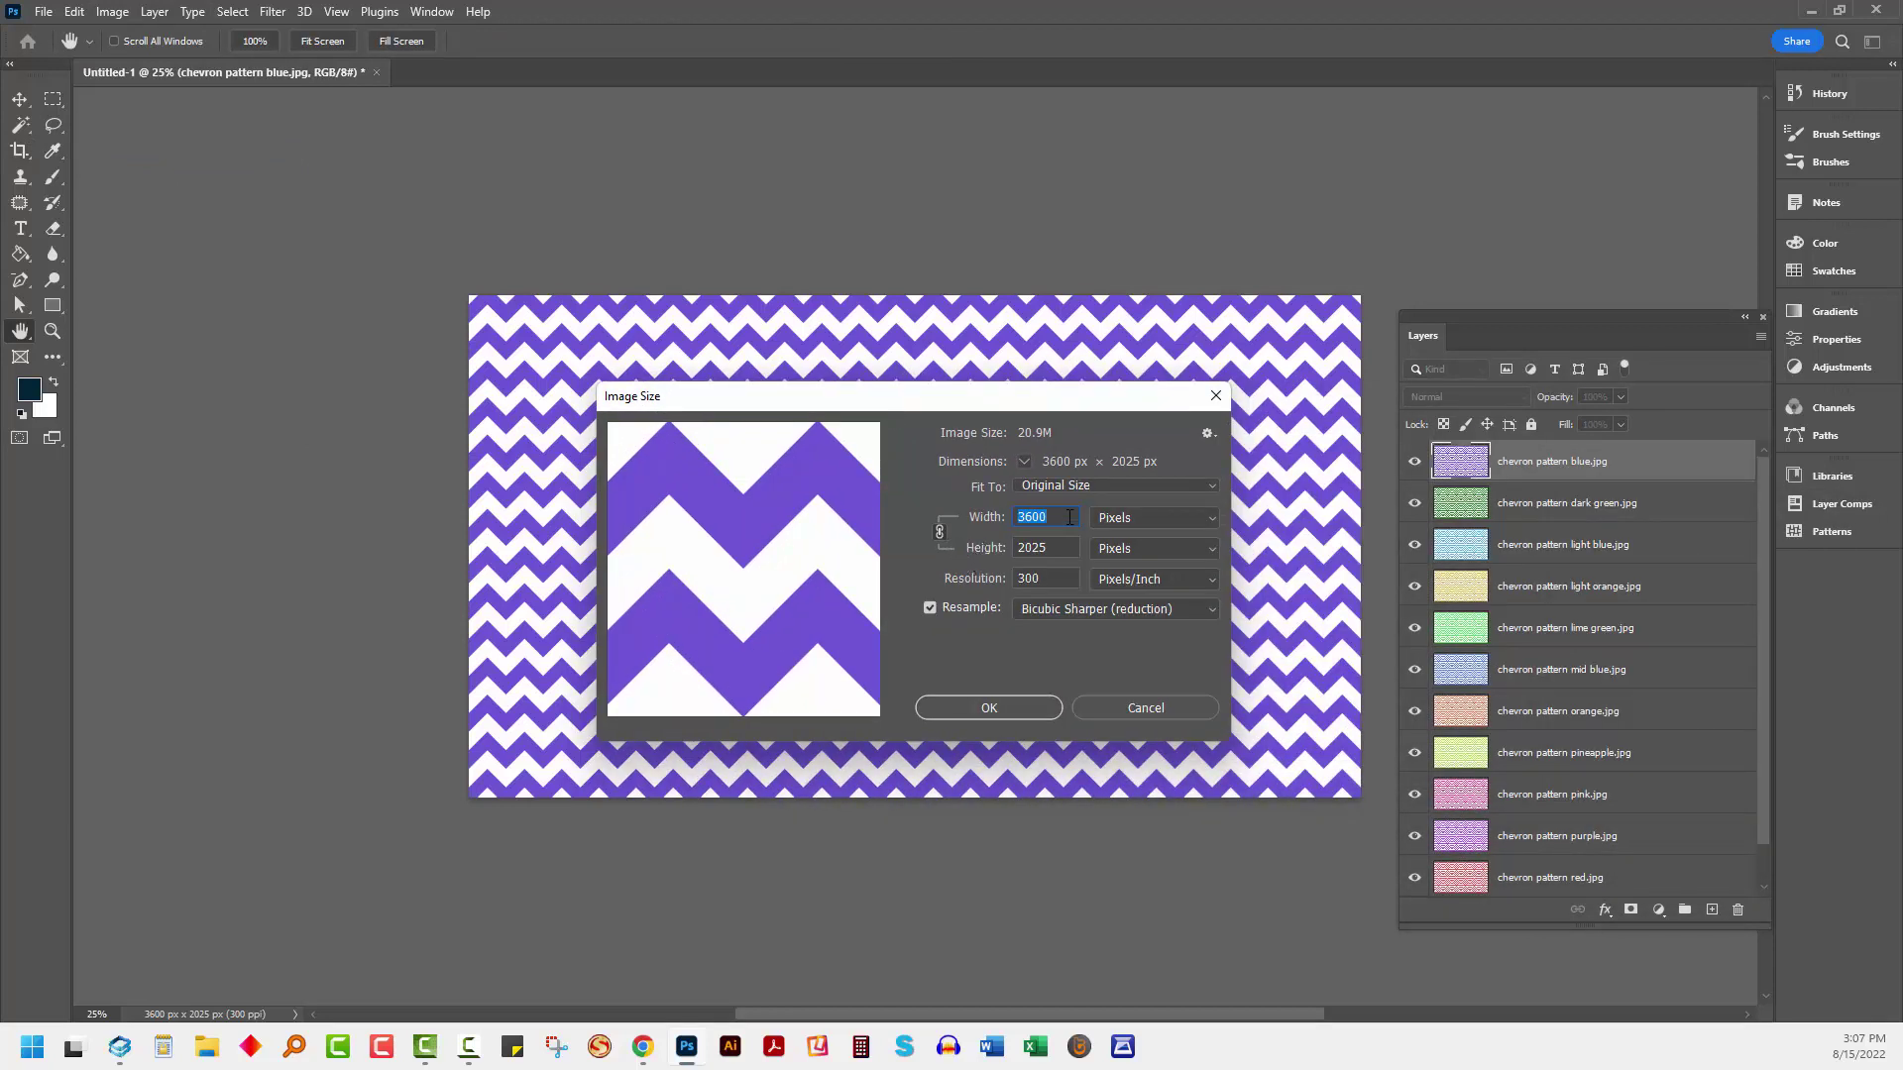
text(1920)
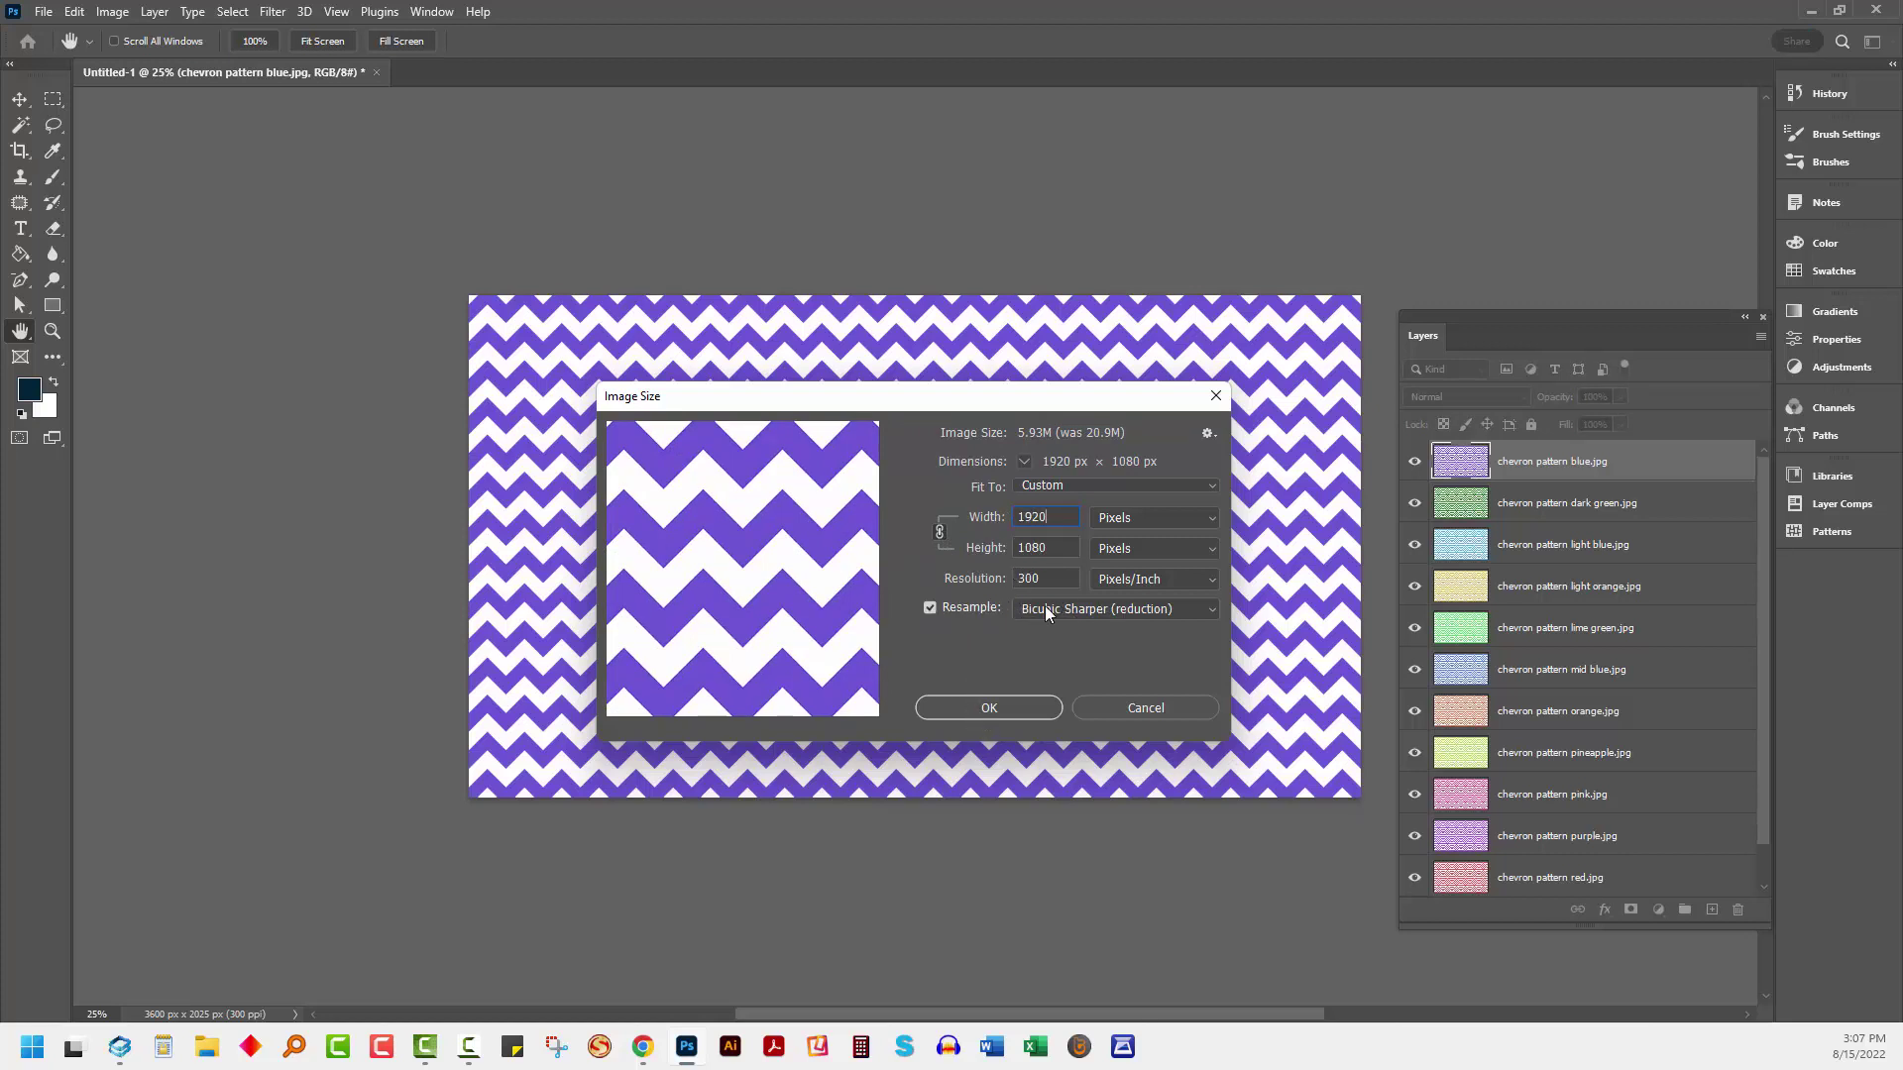
click(989, 707)
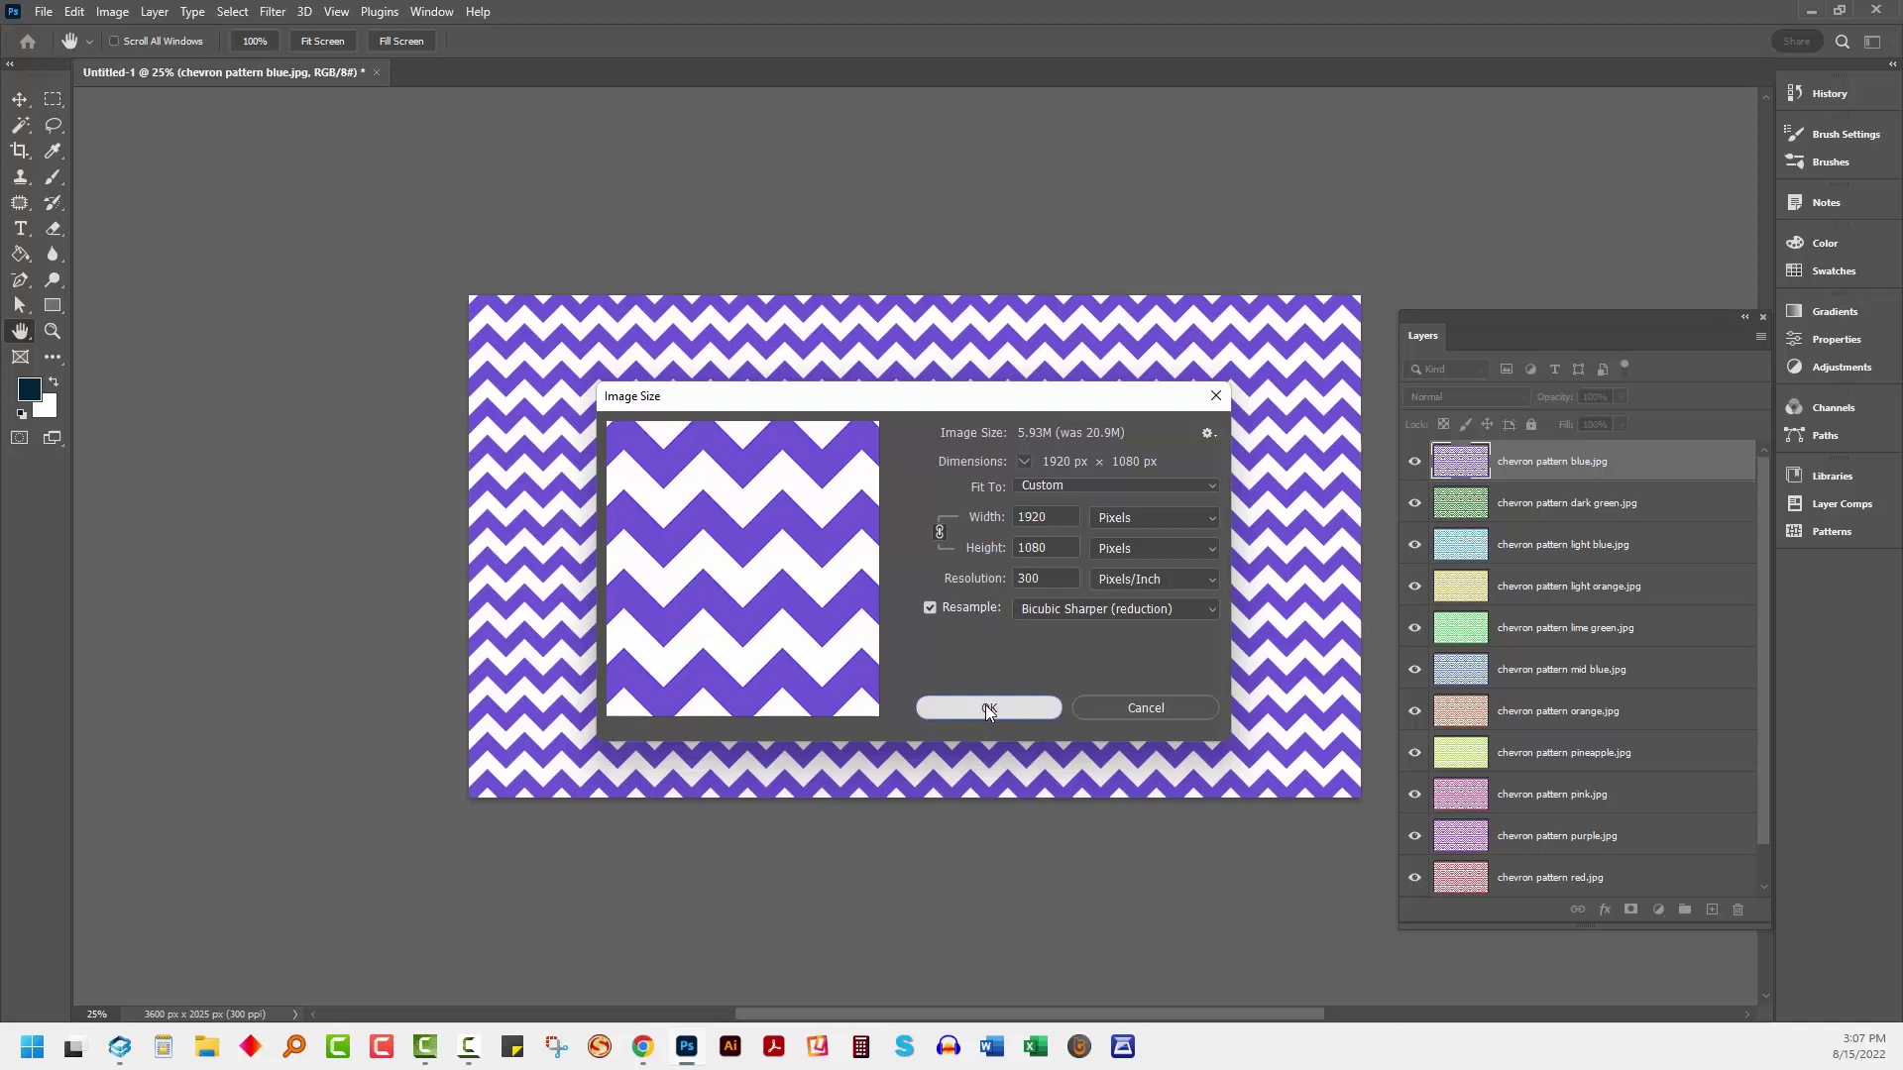
key(c)
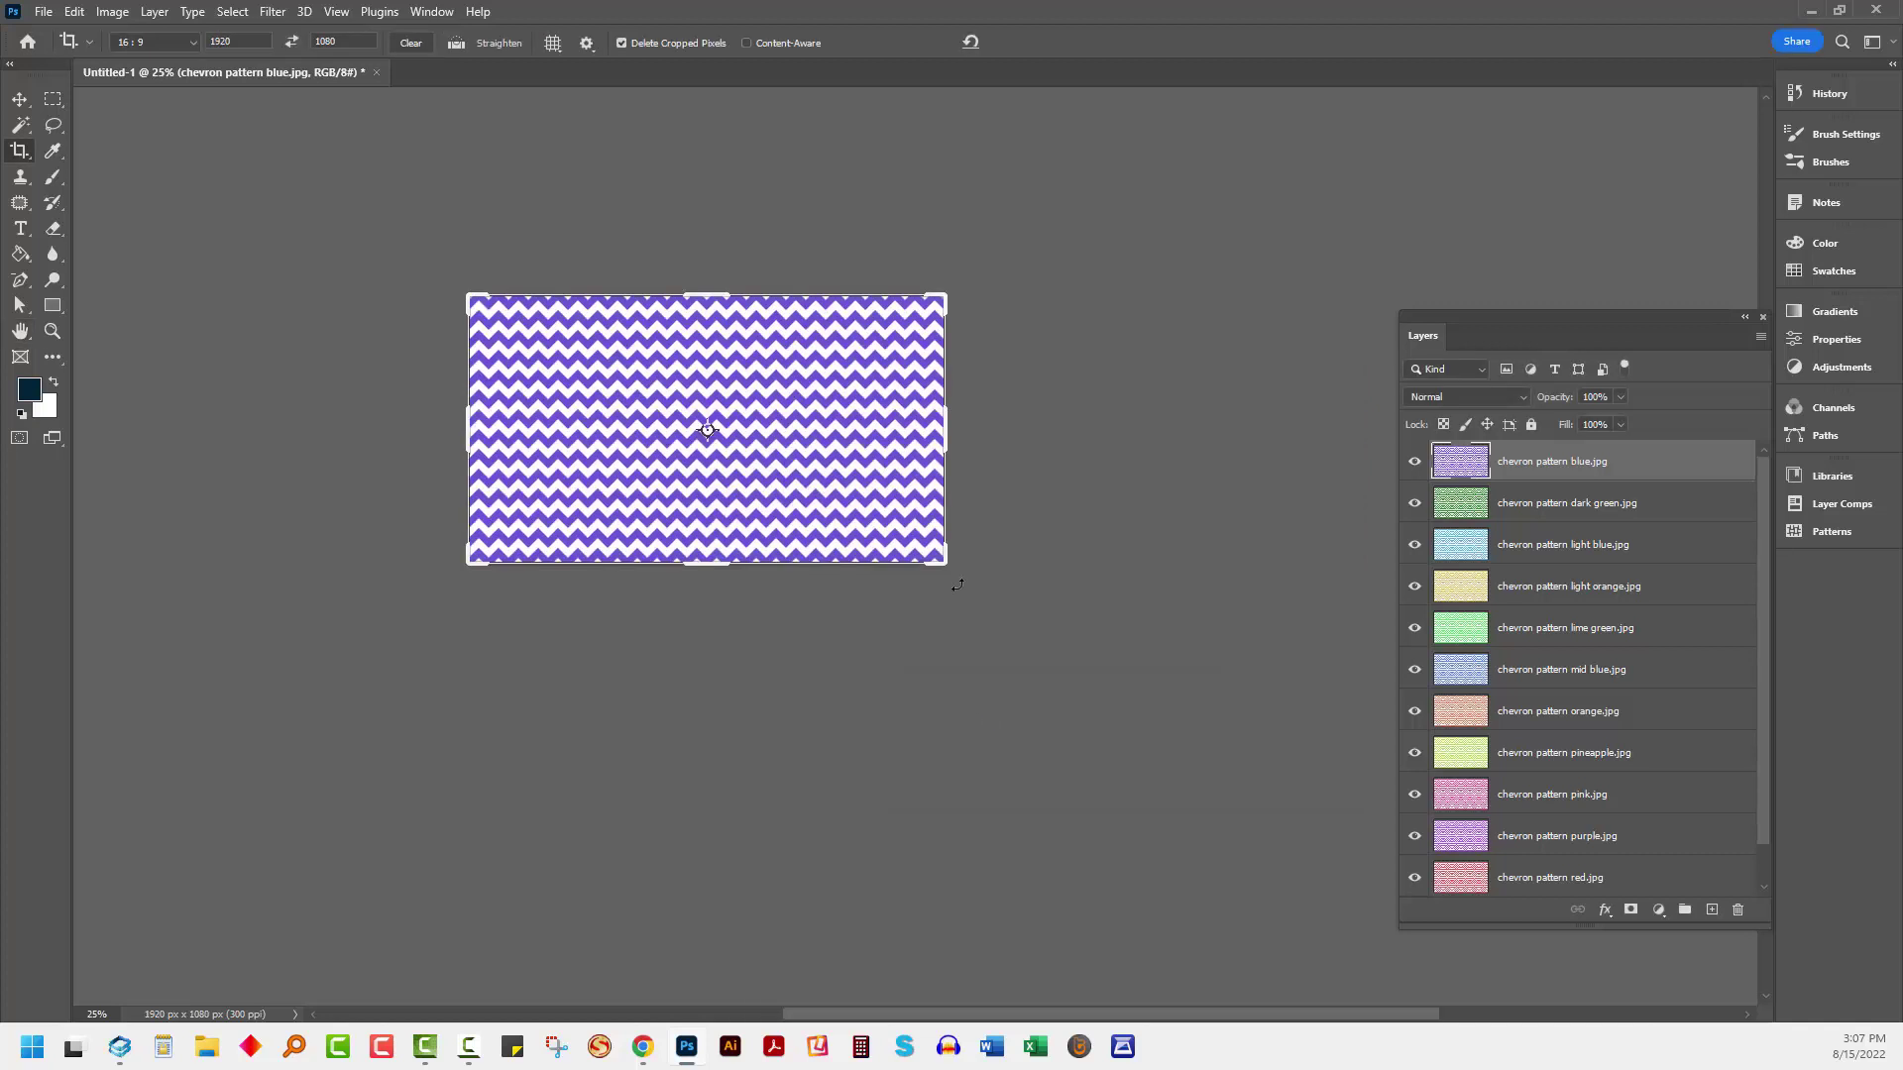
key(ctrl+0)
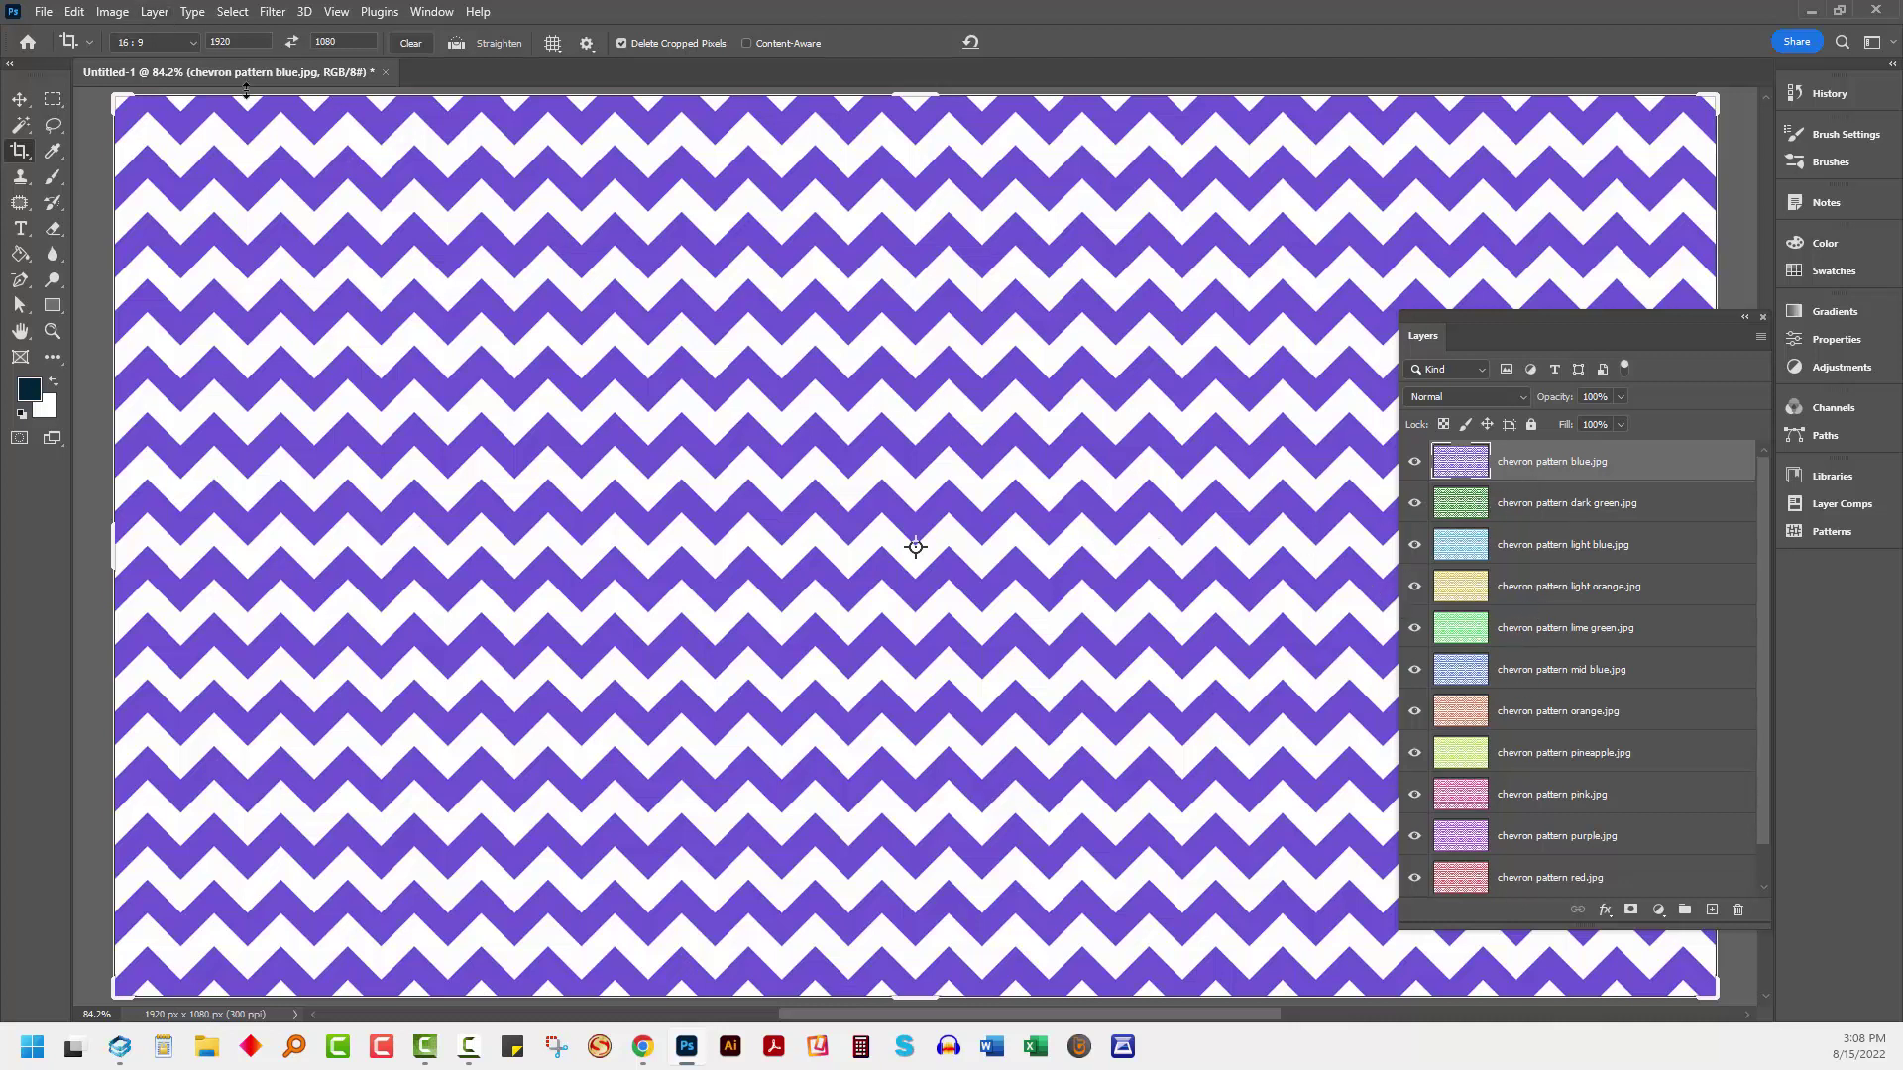
Step: Start Export Layers to Files with the Chevron patterns folder as the destination
click(43, 11)
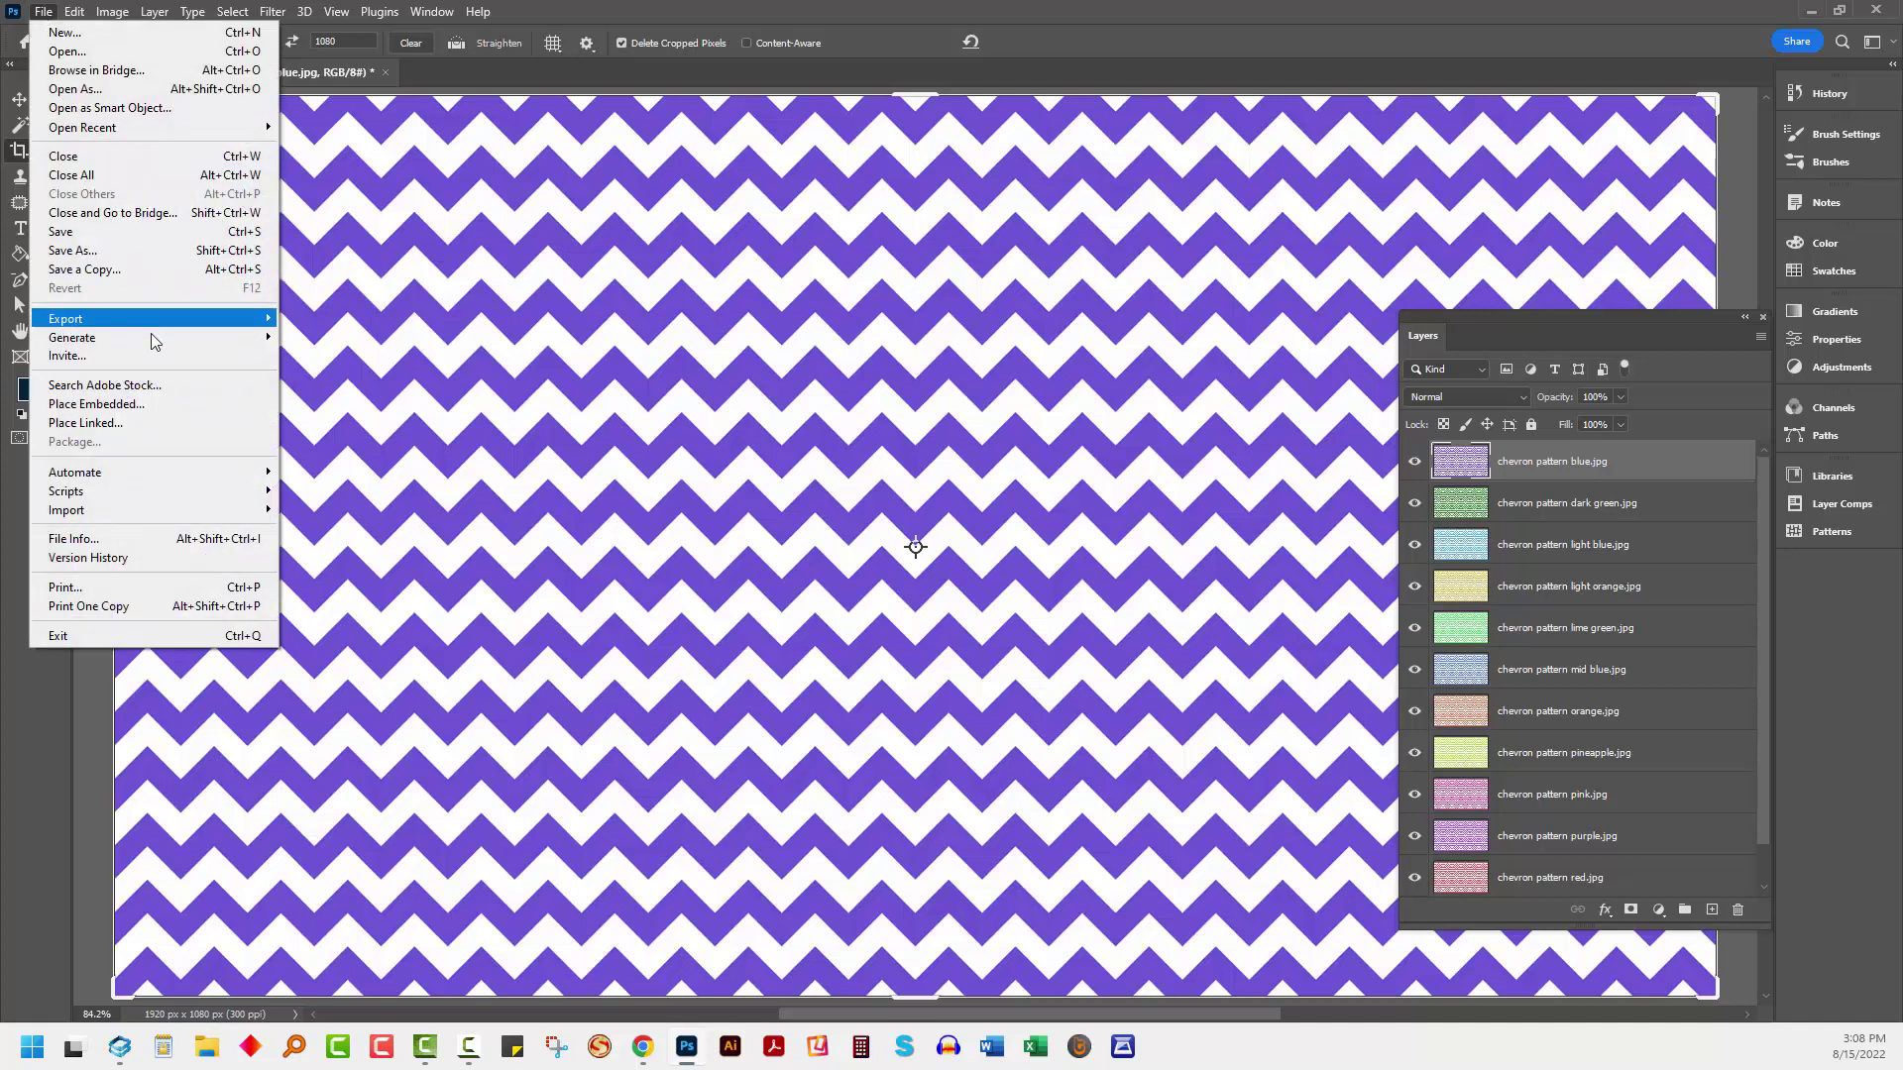
mouse_move(154, 325)
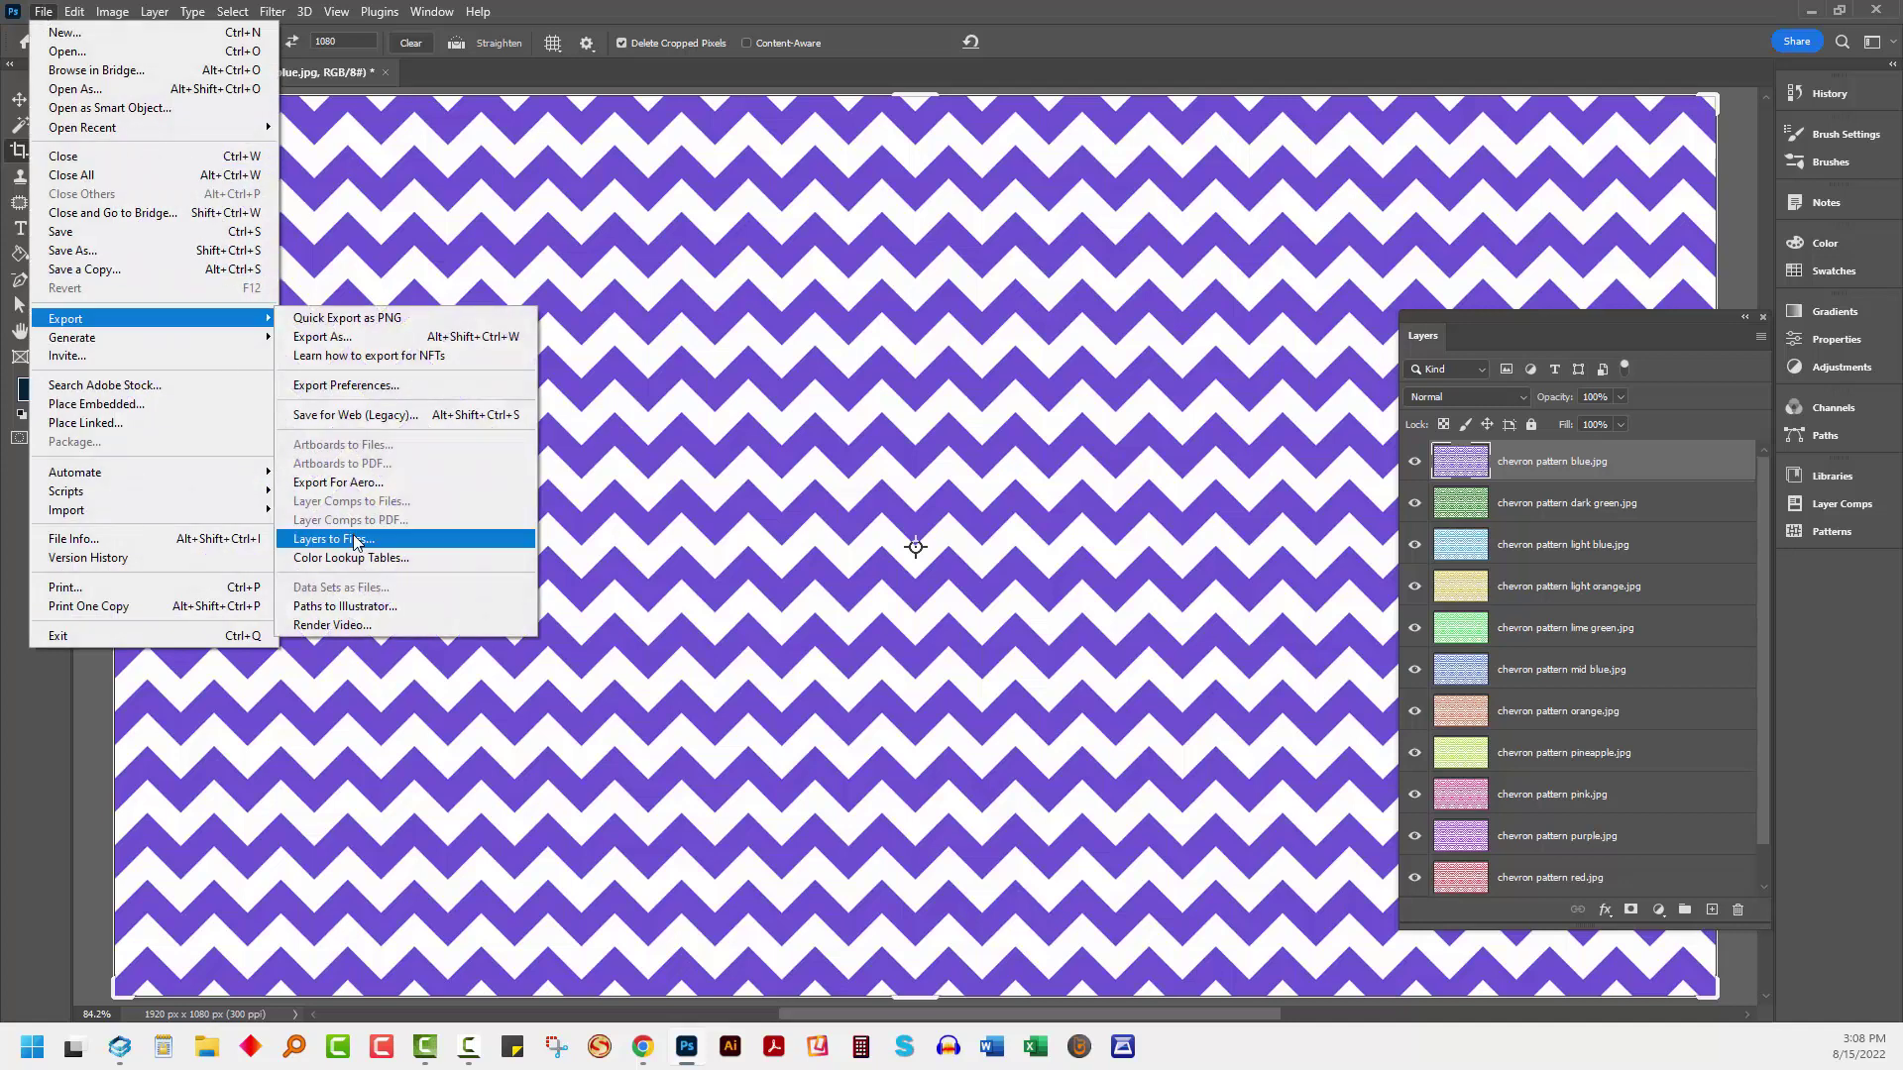
click(332, 538)
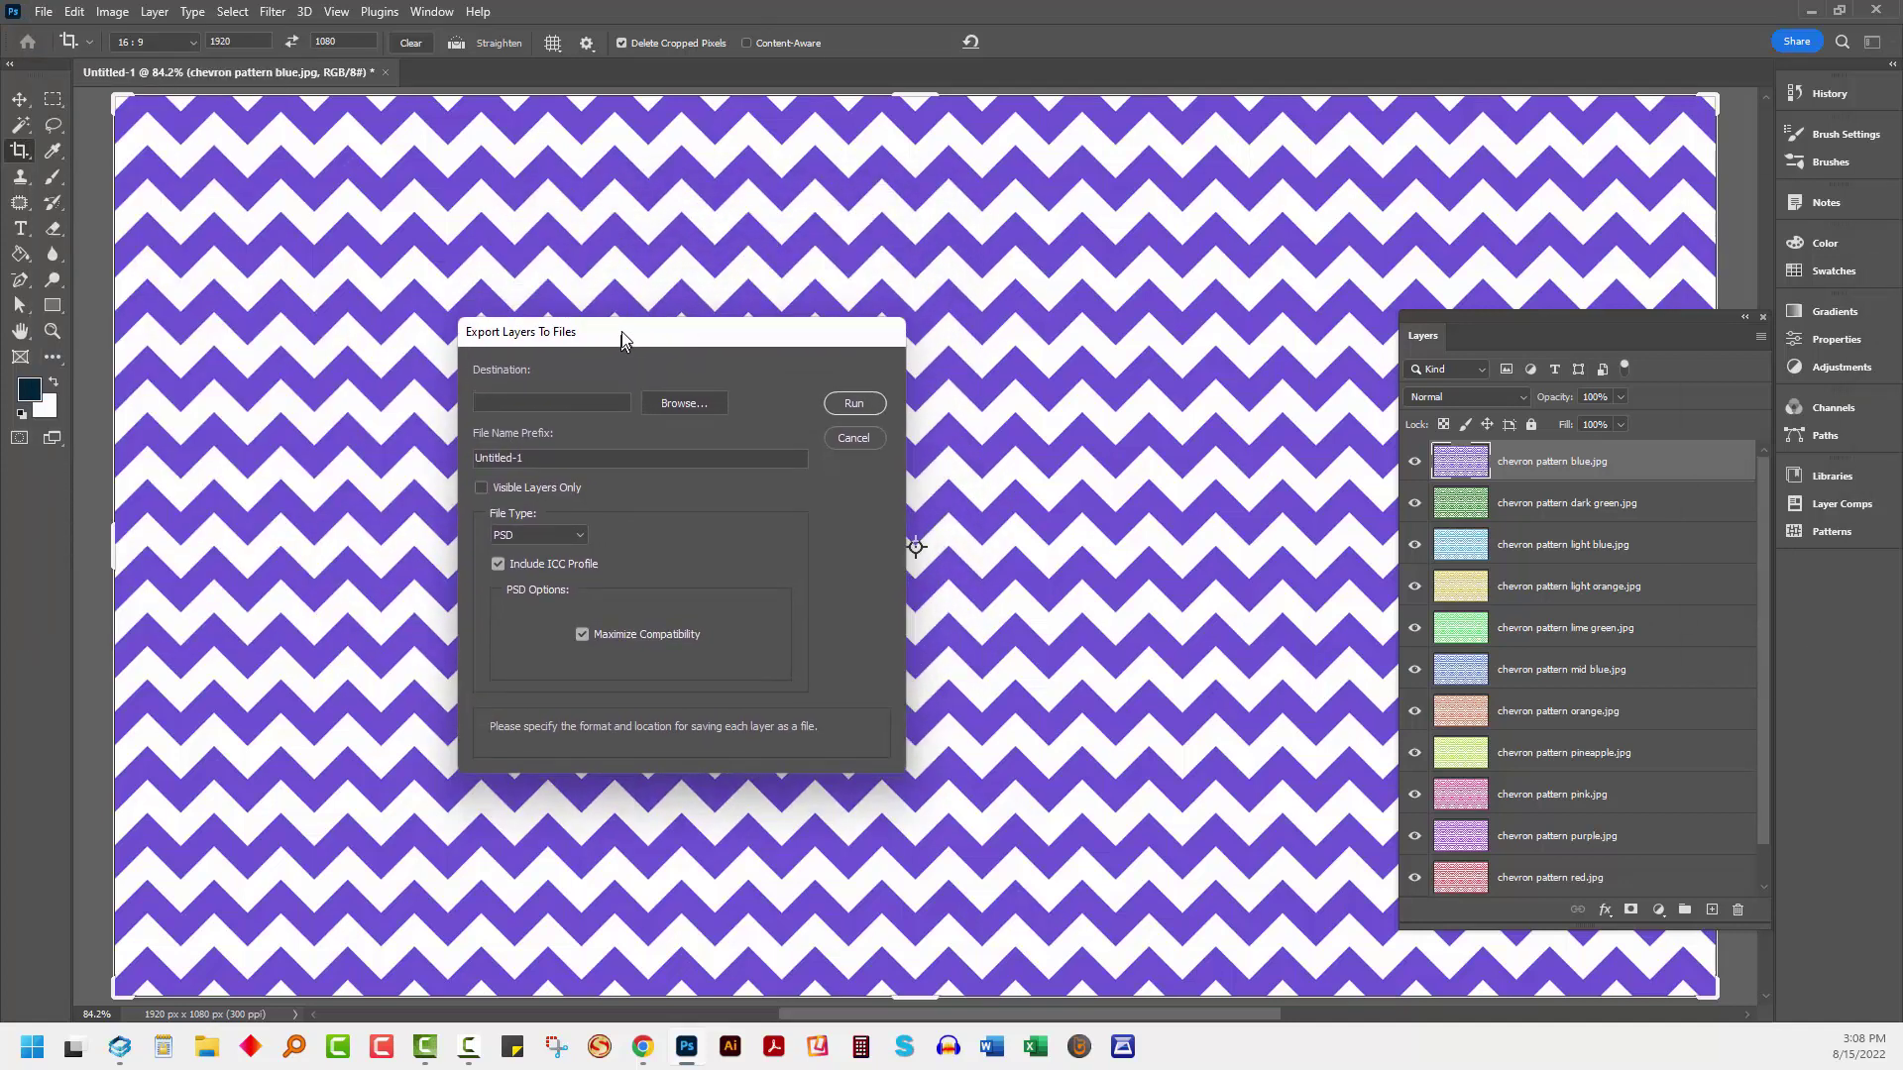
click(676, 420)
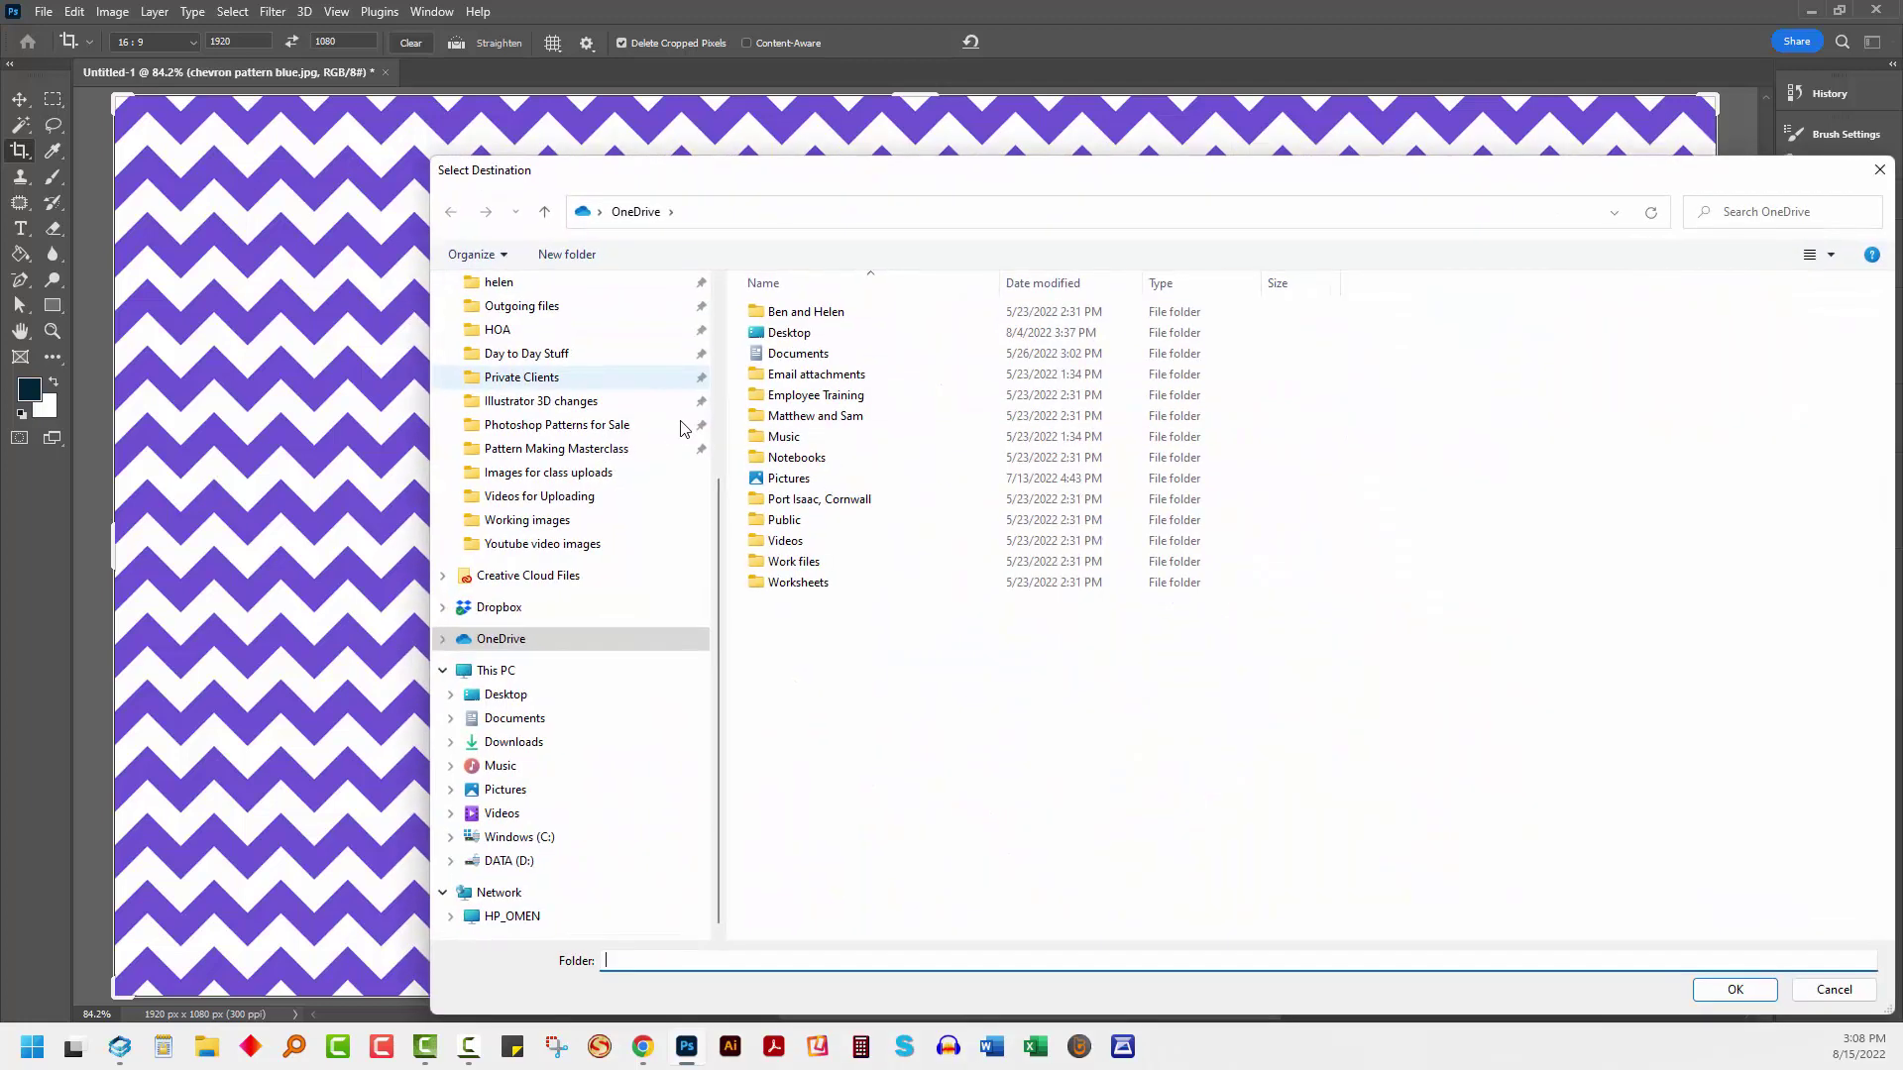
click(574, 425)
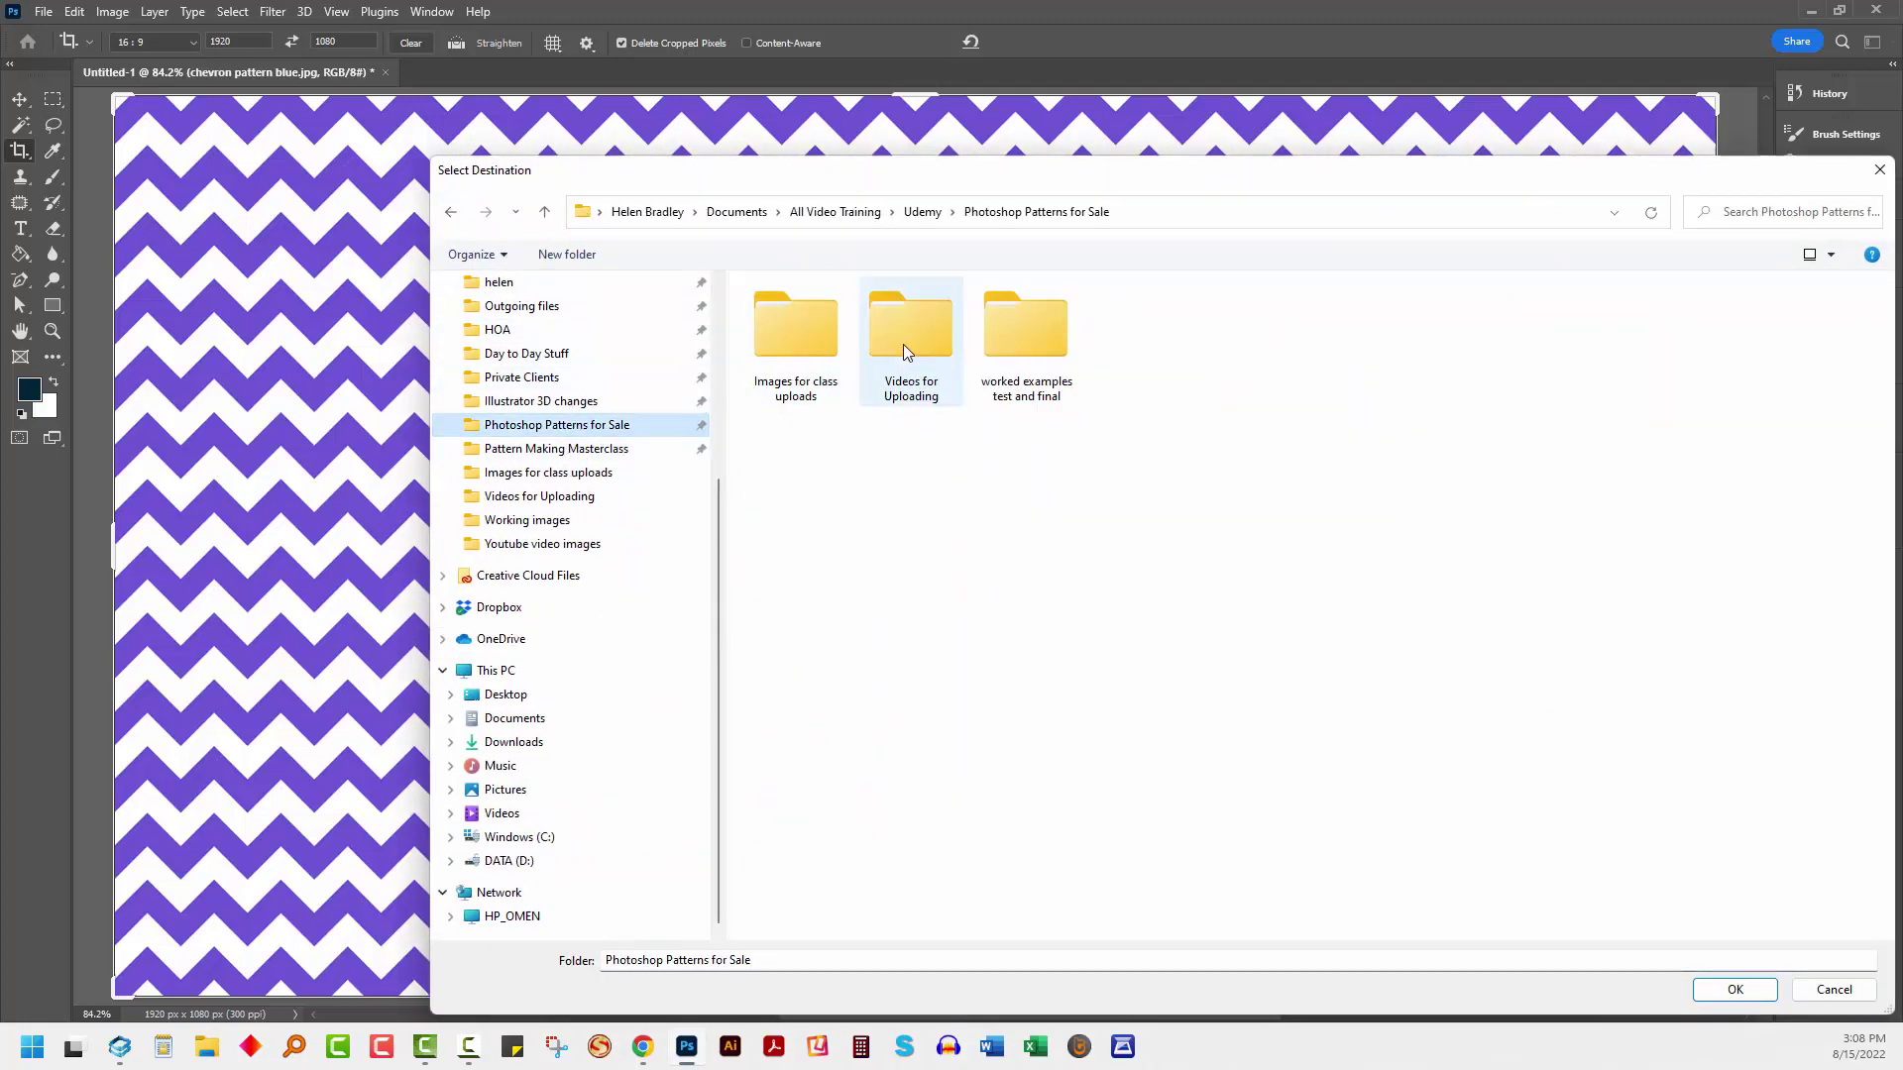
double_click(995, 323)
double_click(816, 337)
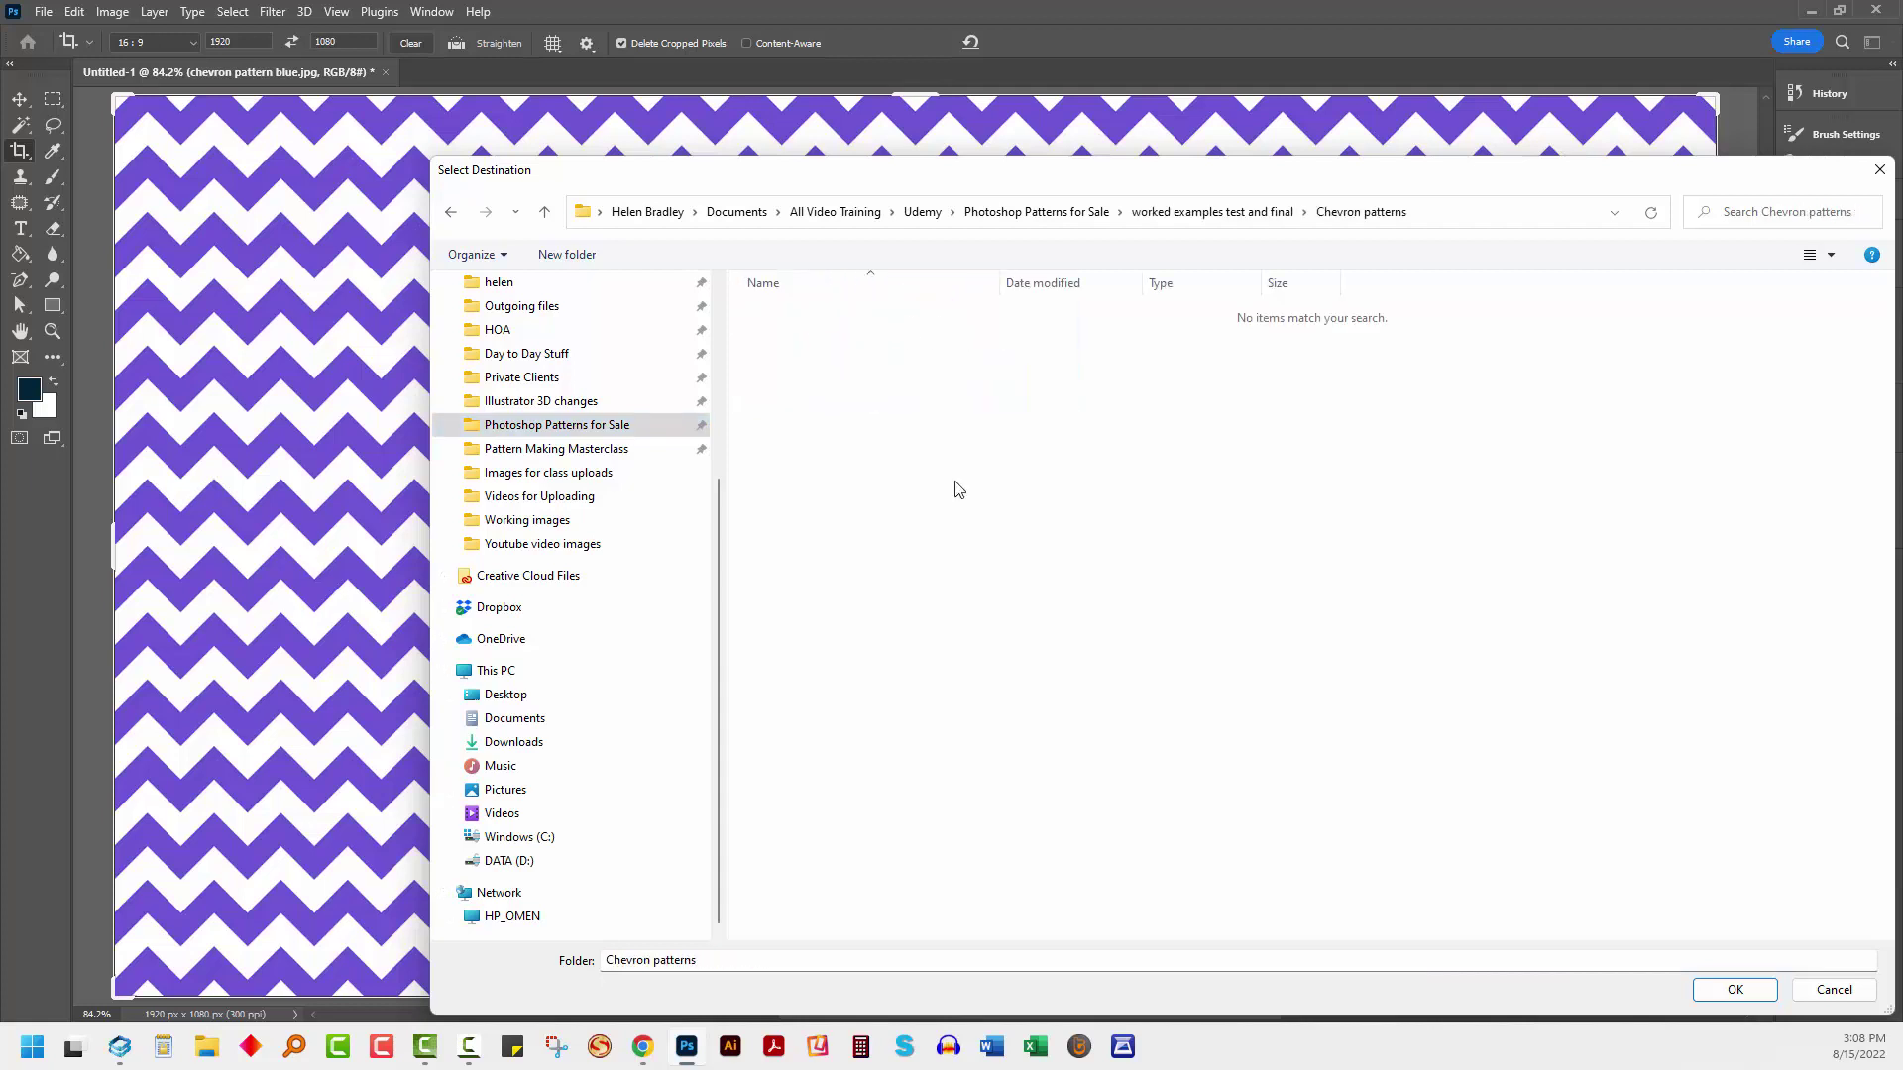
click(1734, 990)
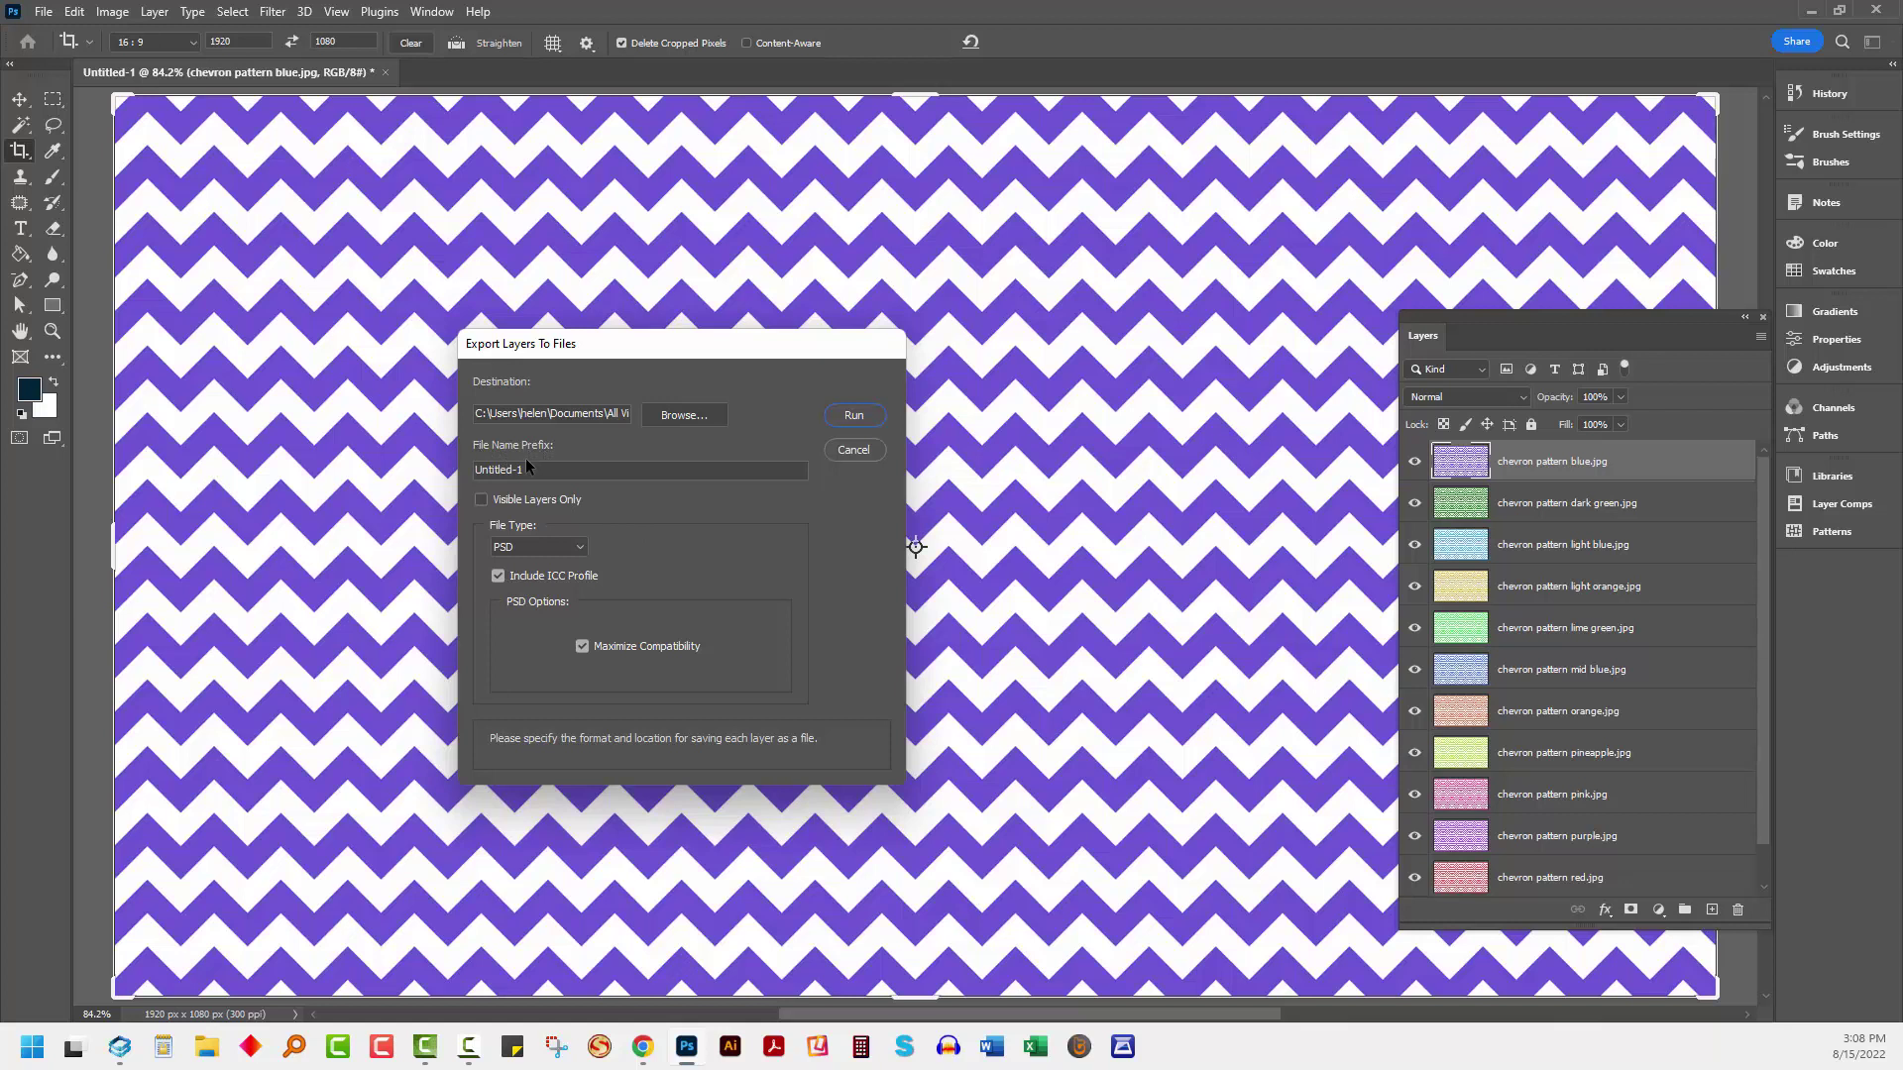
Step: Export the layers as quality-10 JPEGs prefixed 'chevron 1920 x 1080 -'
drag(528, 469, 439, 473)
text(chevron 1920 x 1080 -)
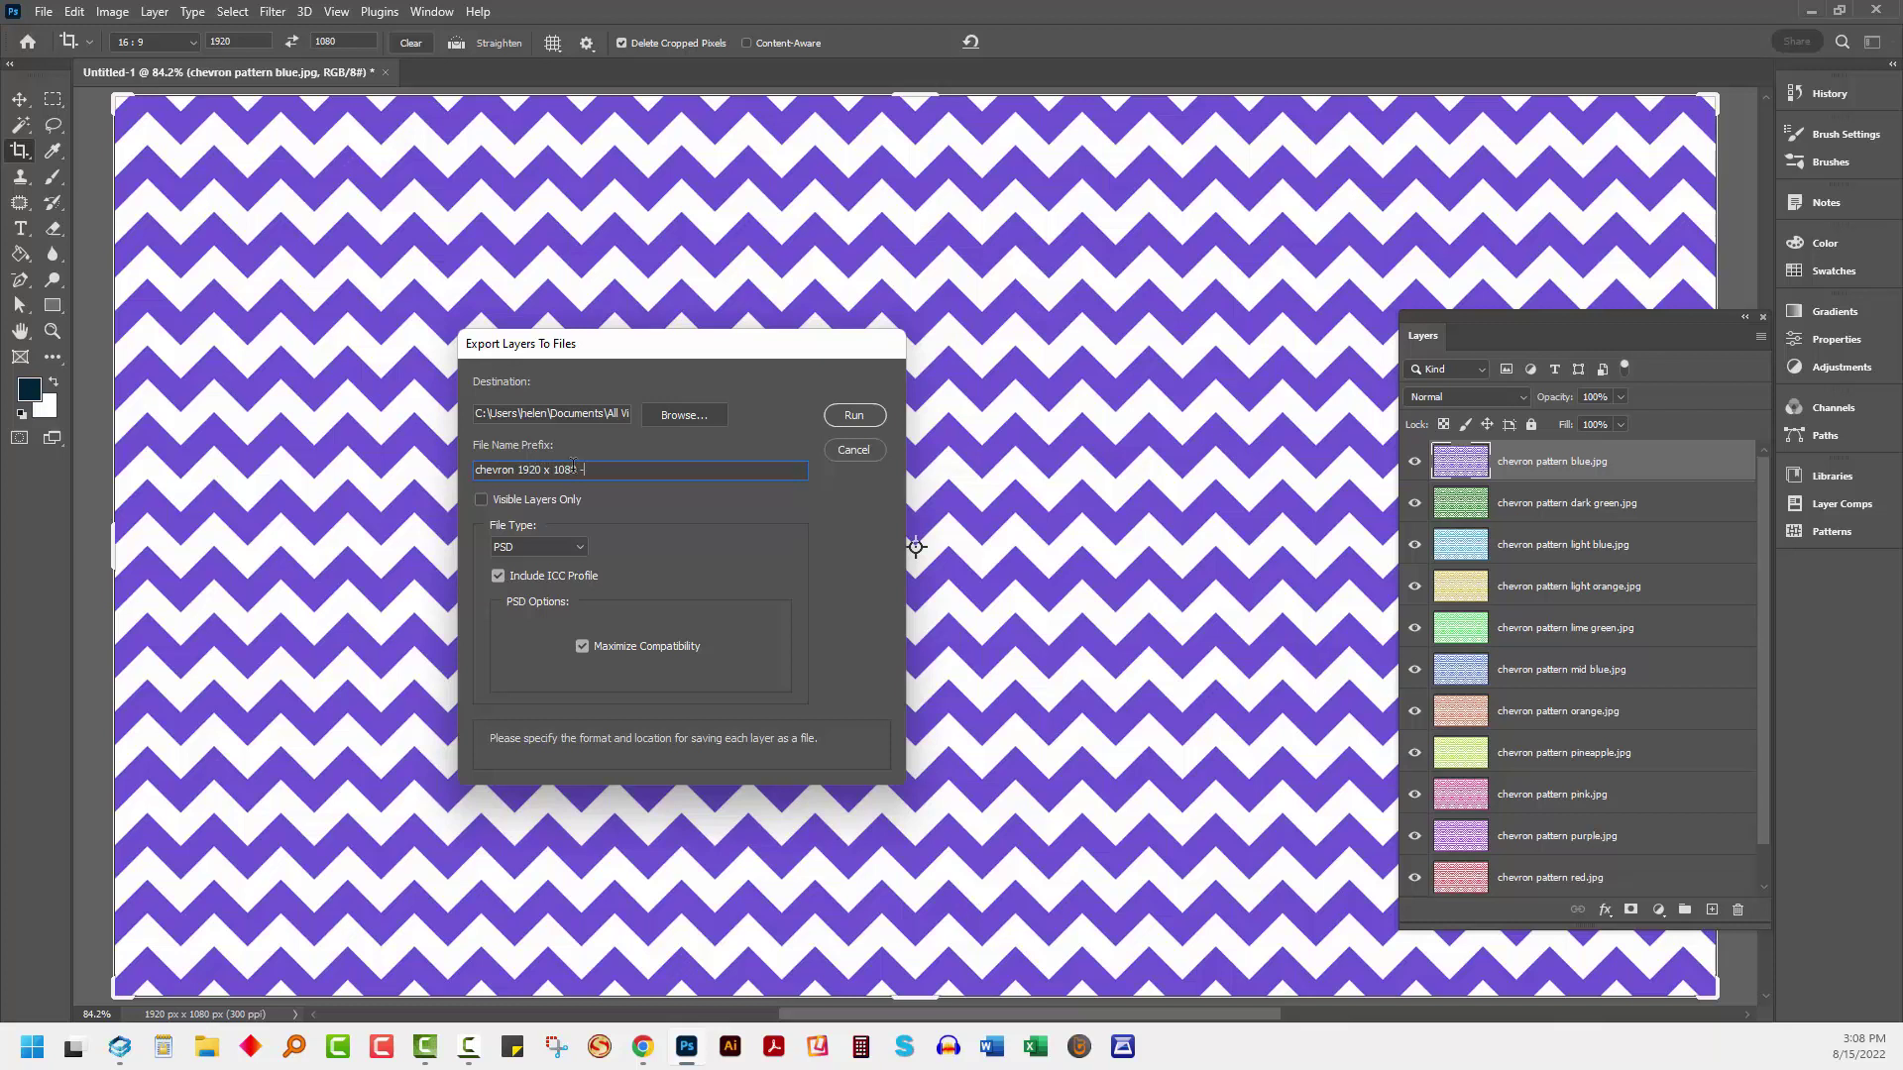
click(575, 548)
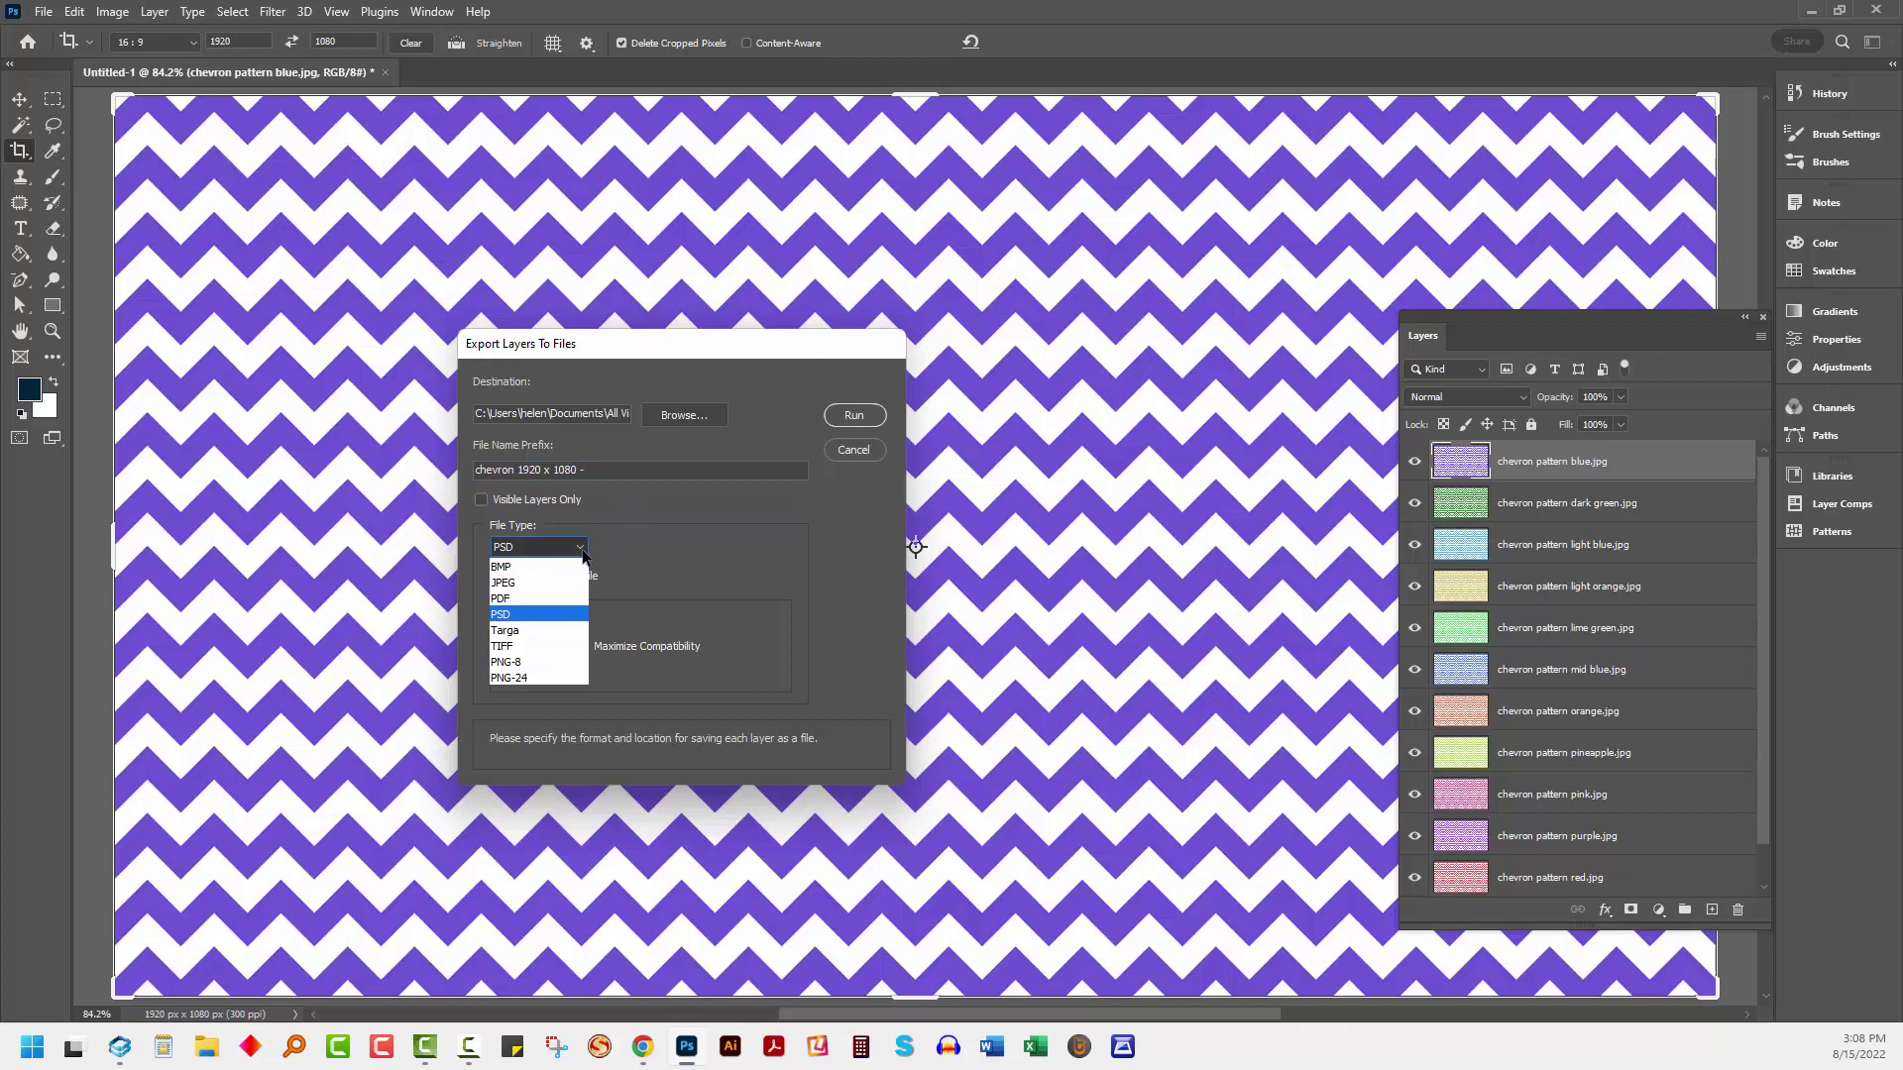
click(559, 580)
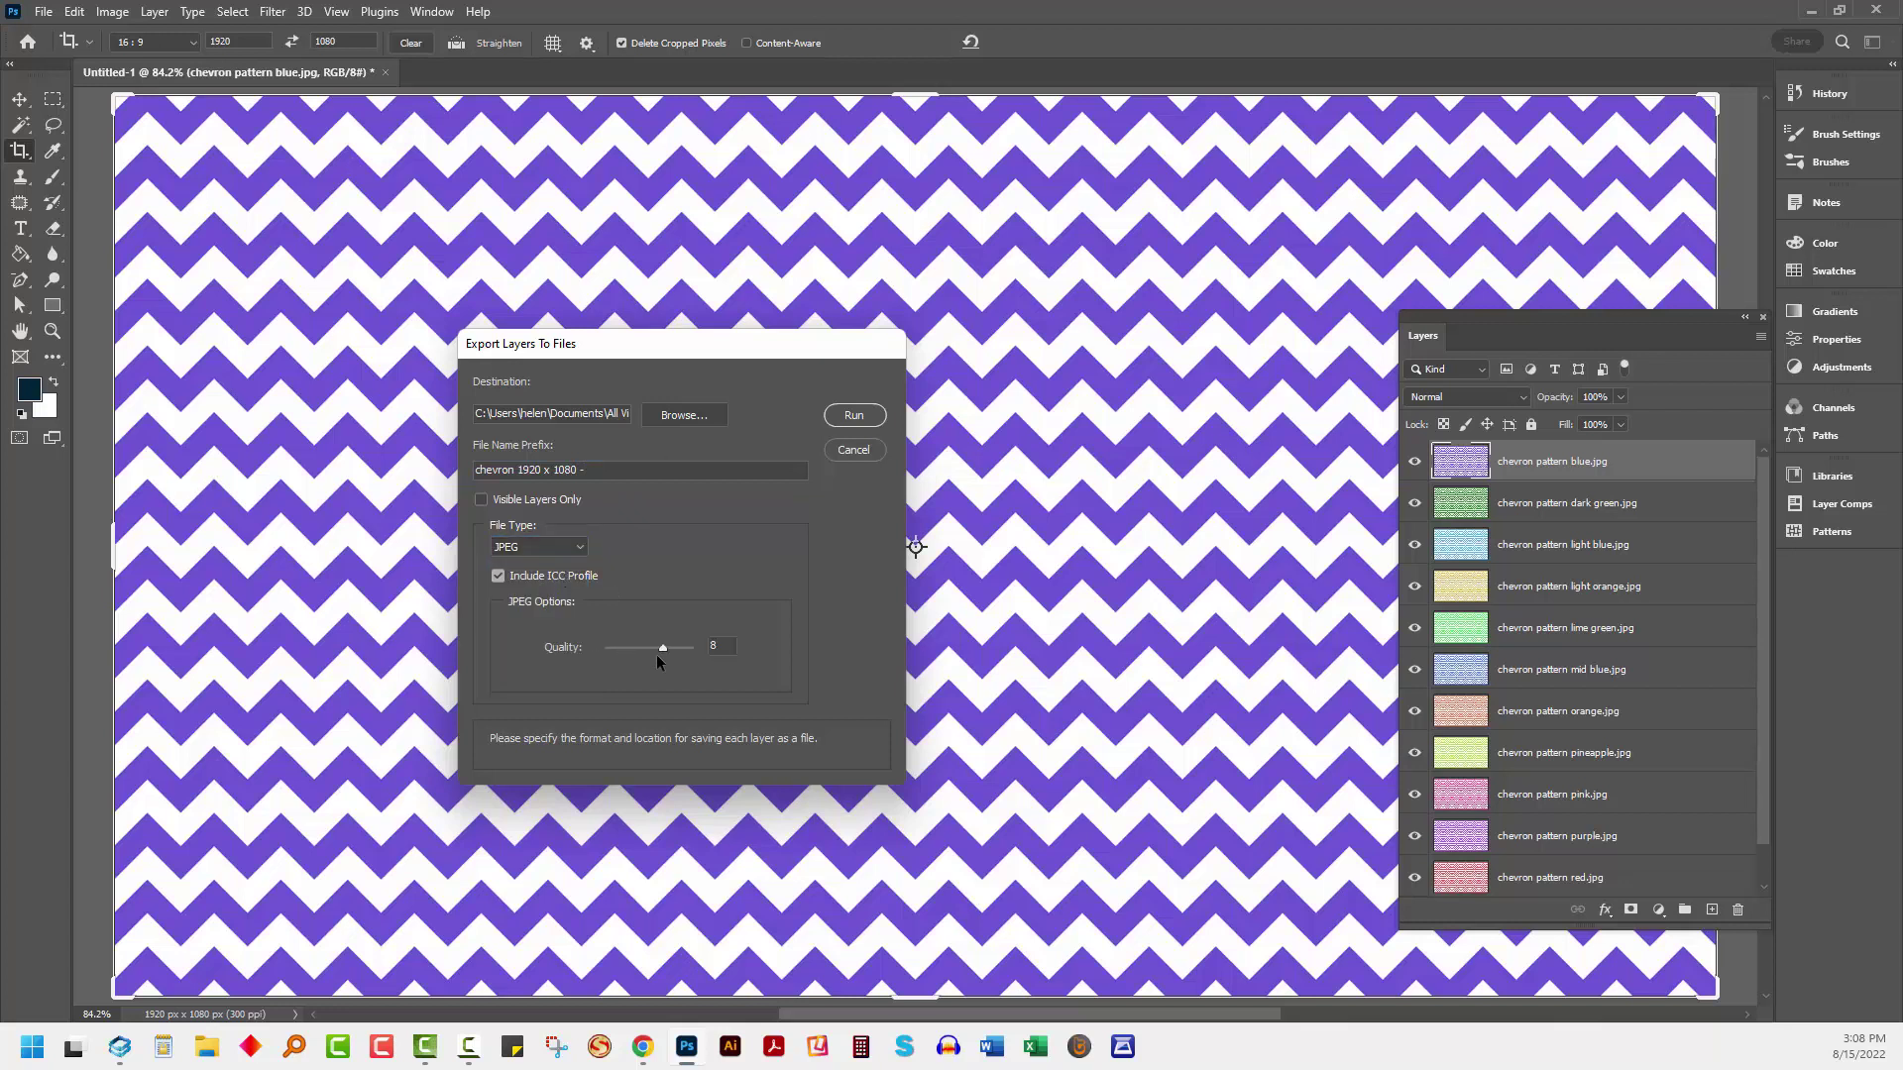
key(Tab)
click(677, 649)
click(844, 417)
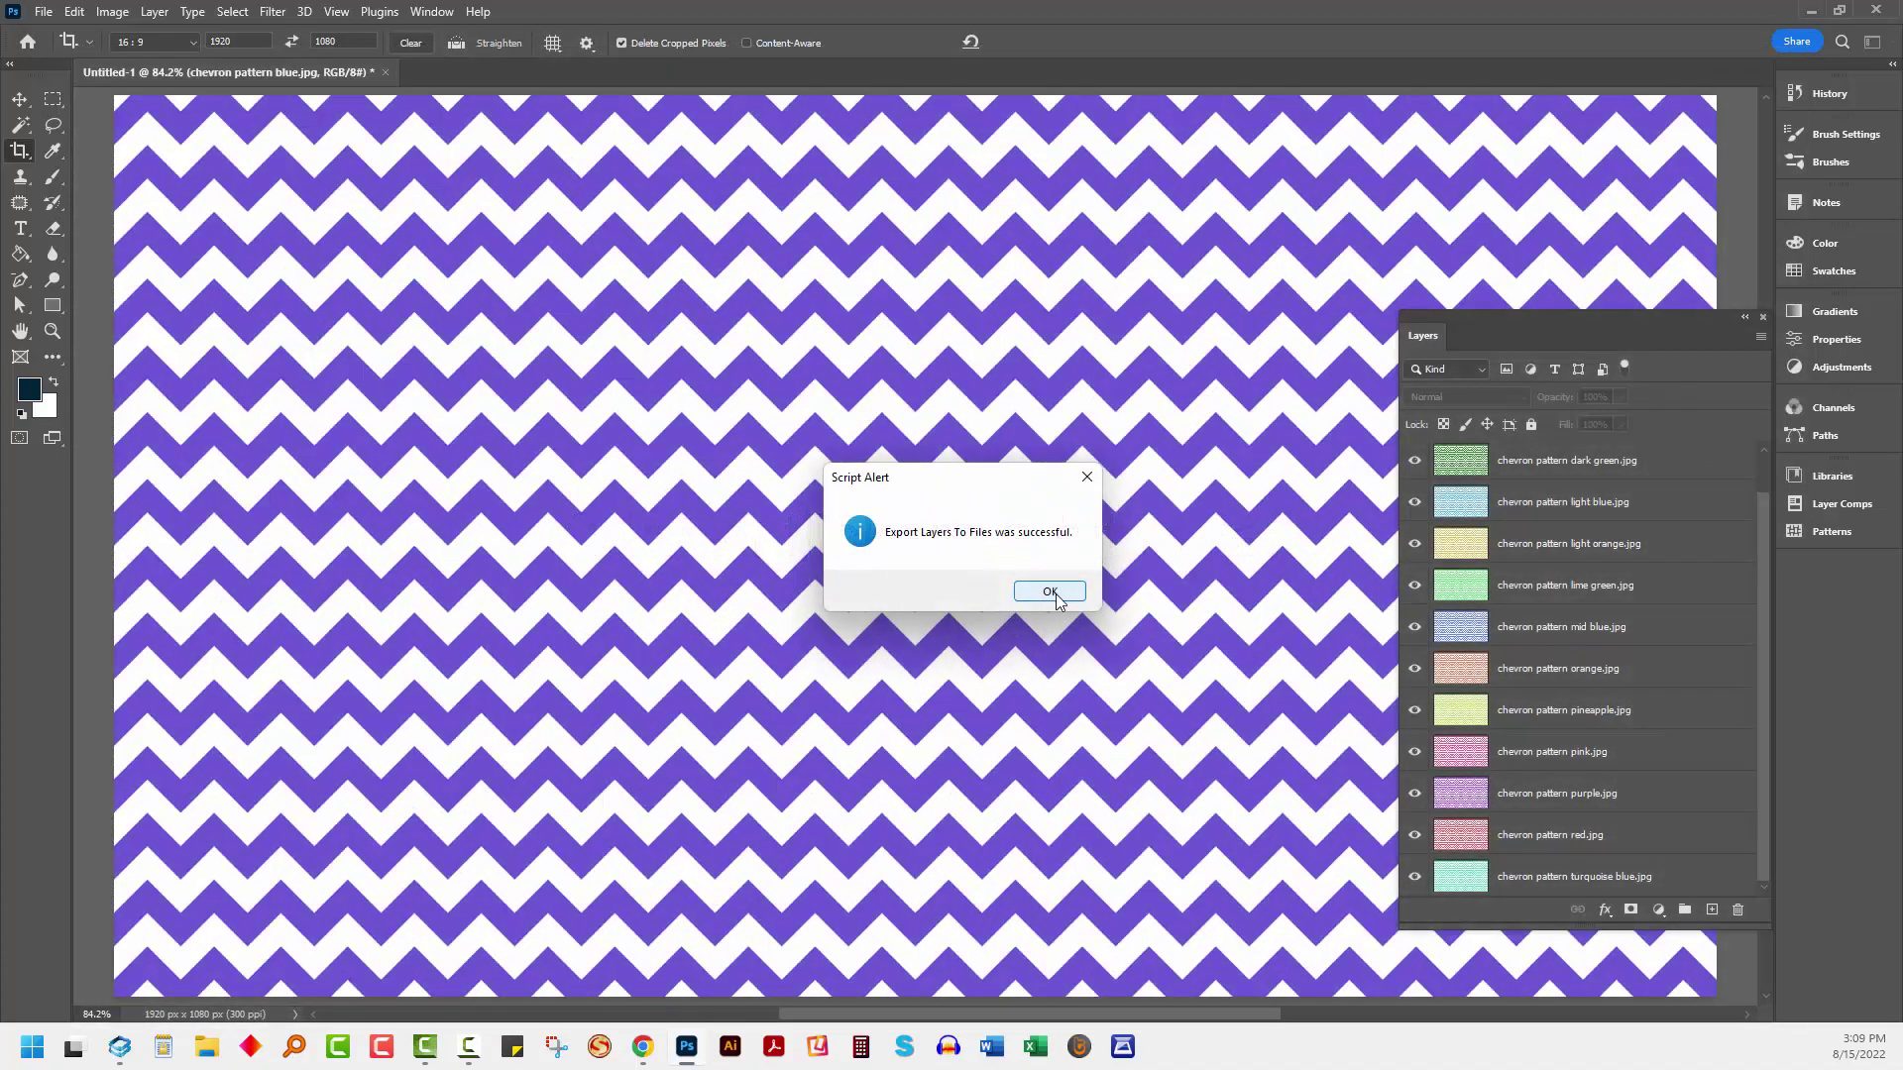
Step: Dismiss the export alert and confirm the 1920 × 1080 chevron JPEGs in File Explorer's large-icon view
click(1052, 593)
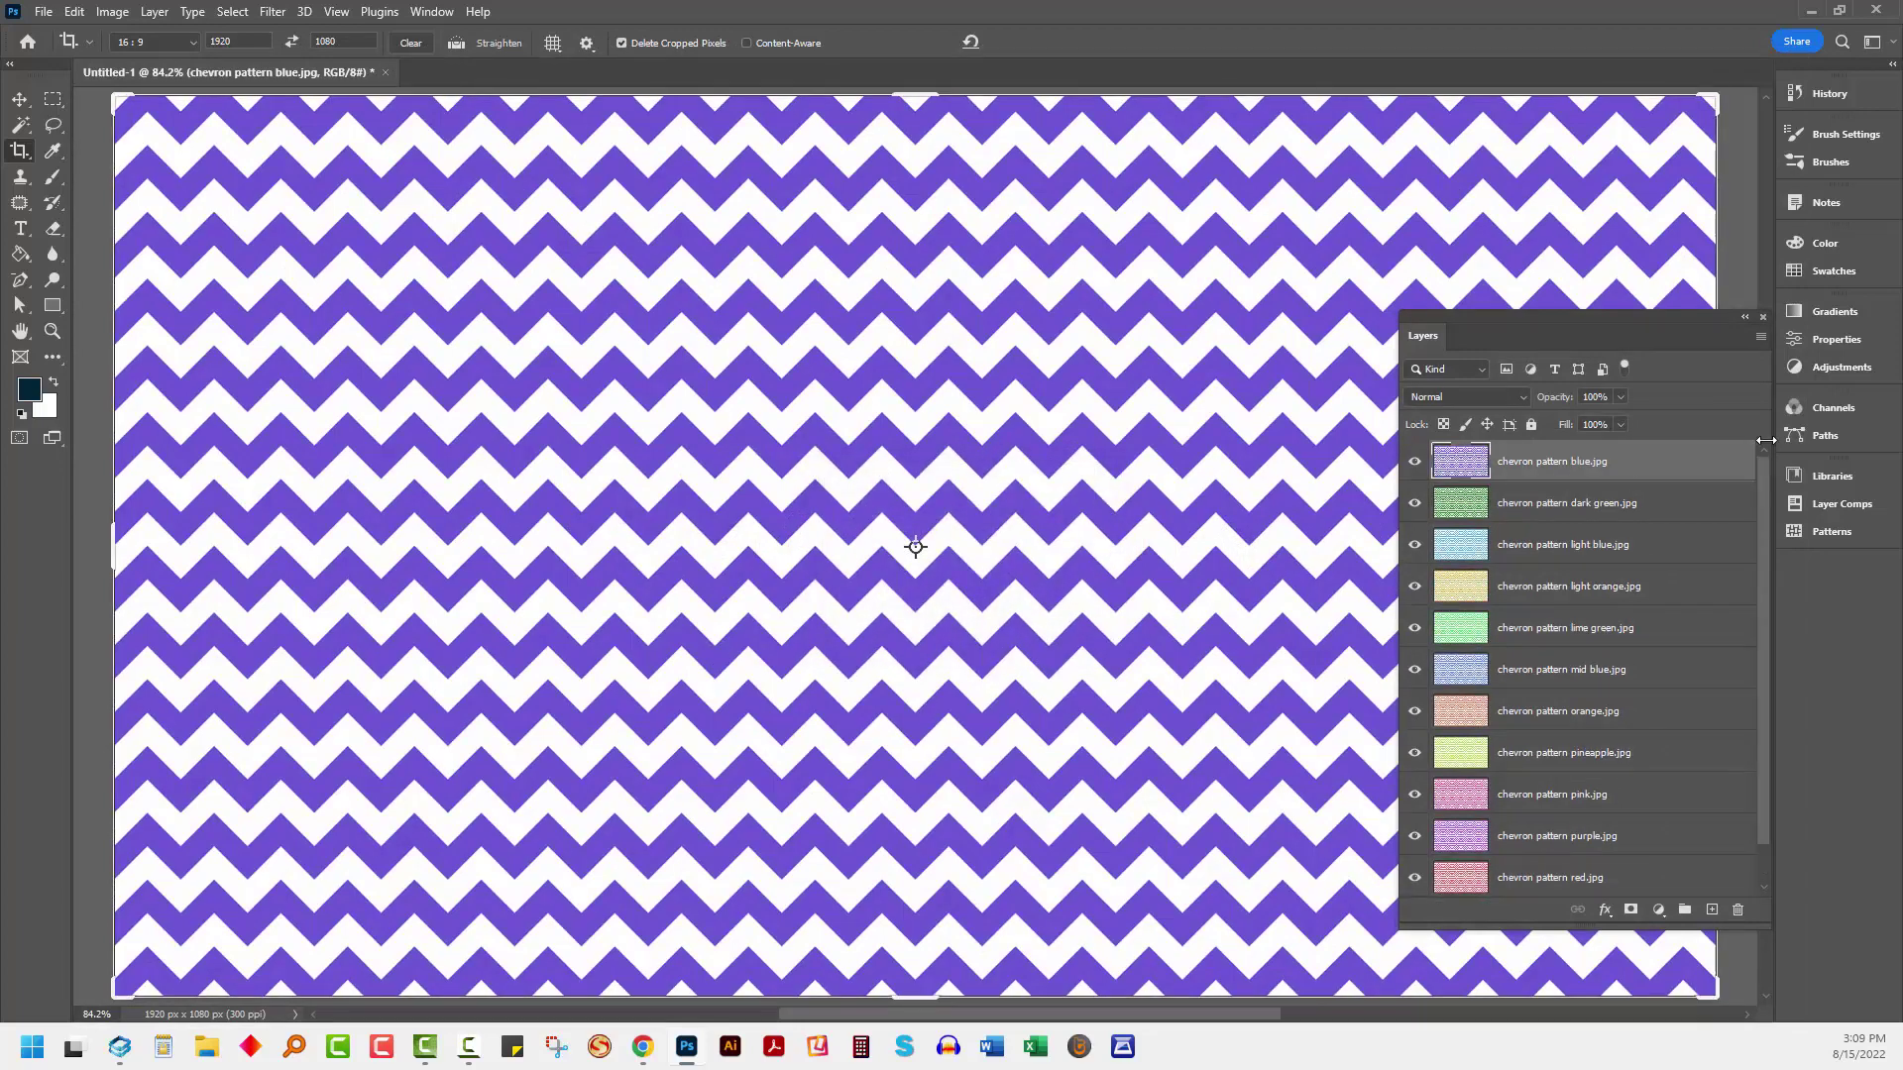
click(206, 1045)
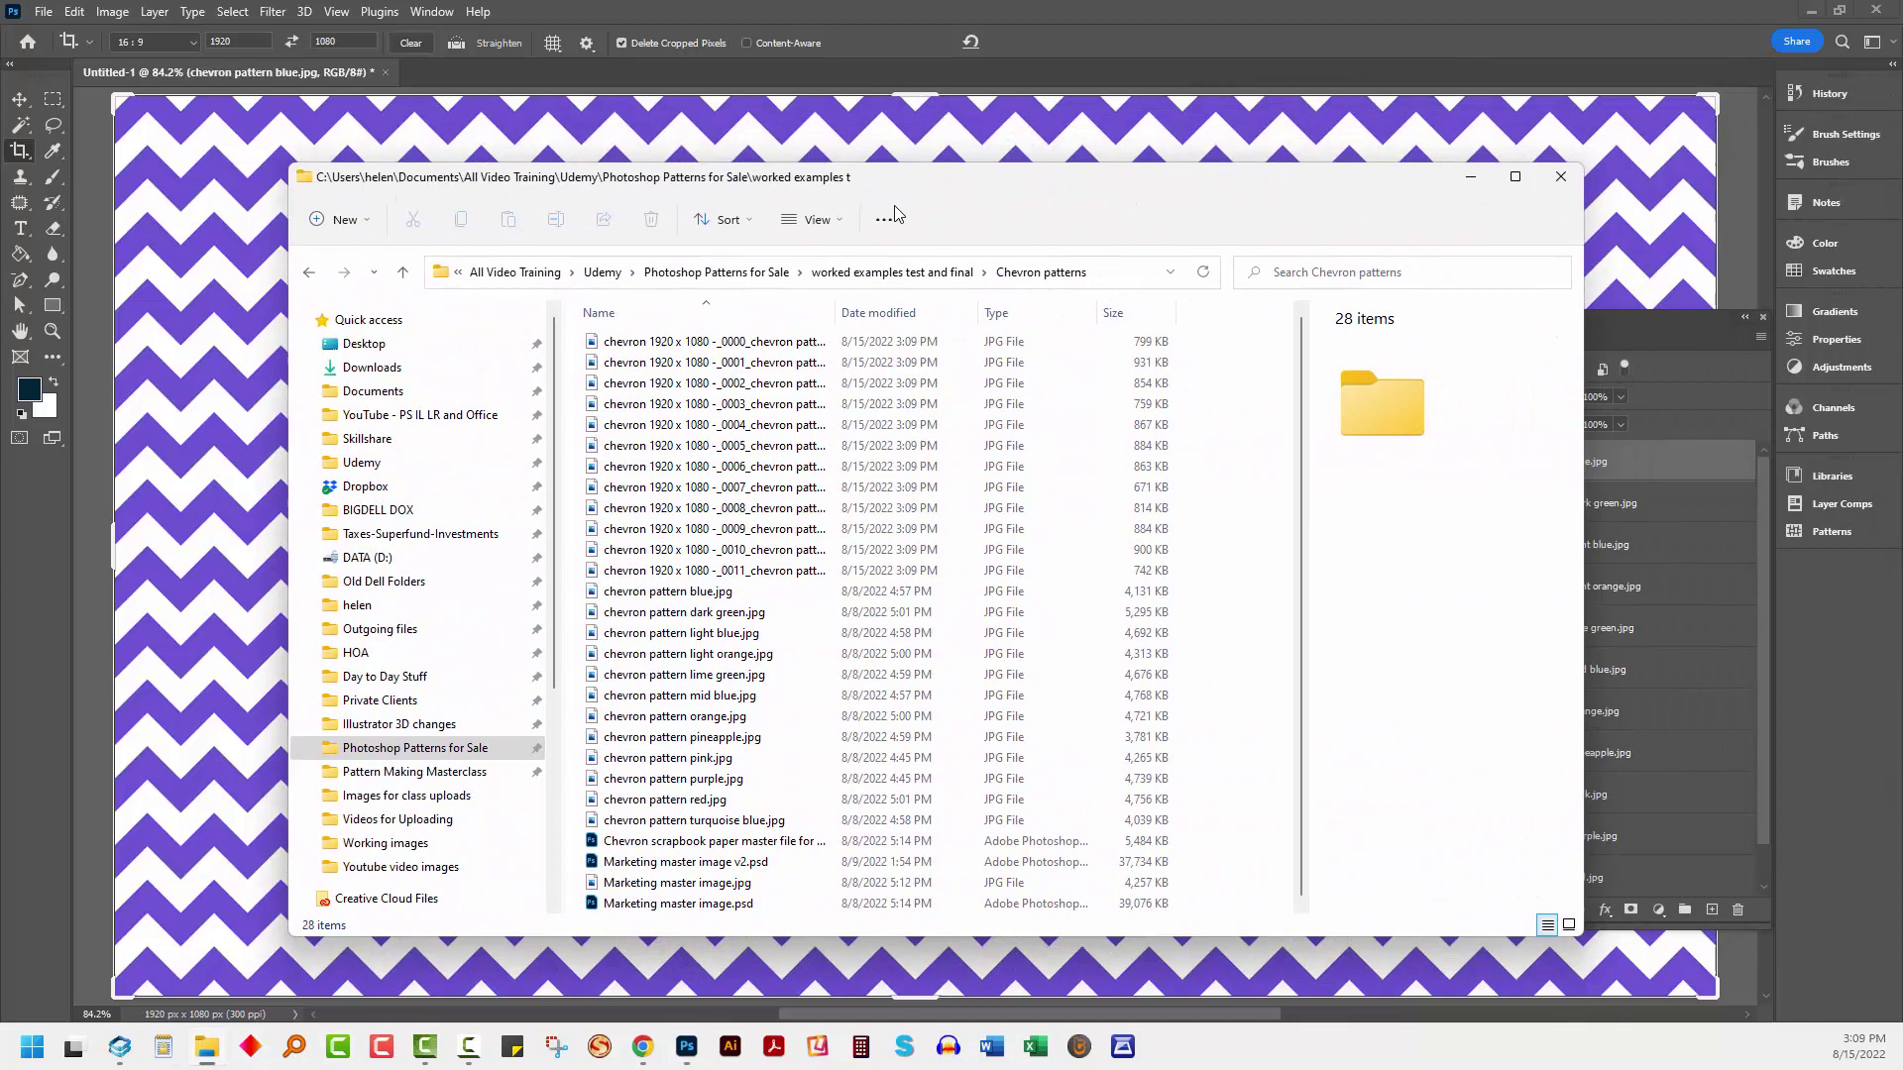
click(815, 219)
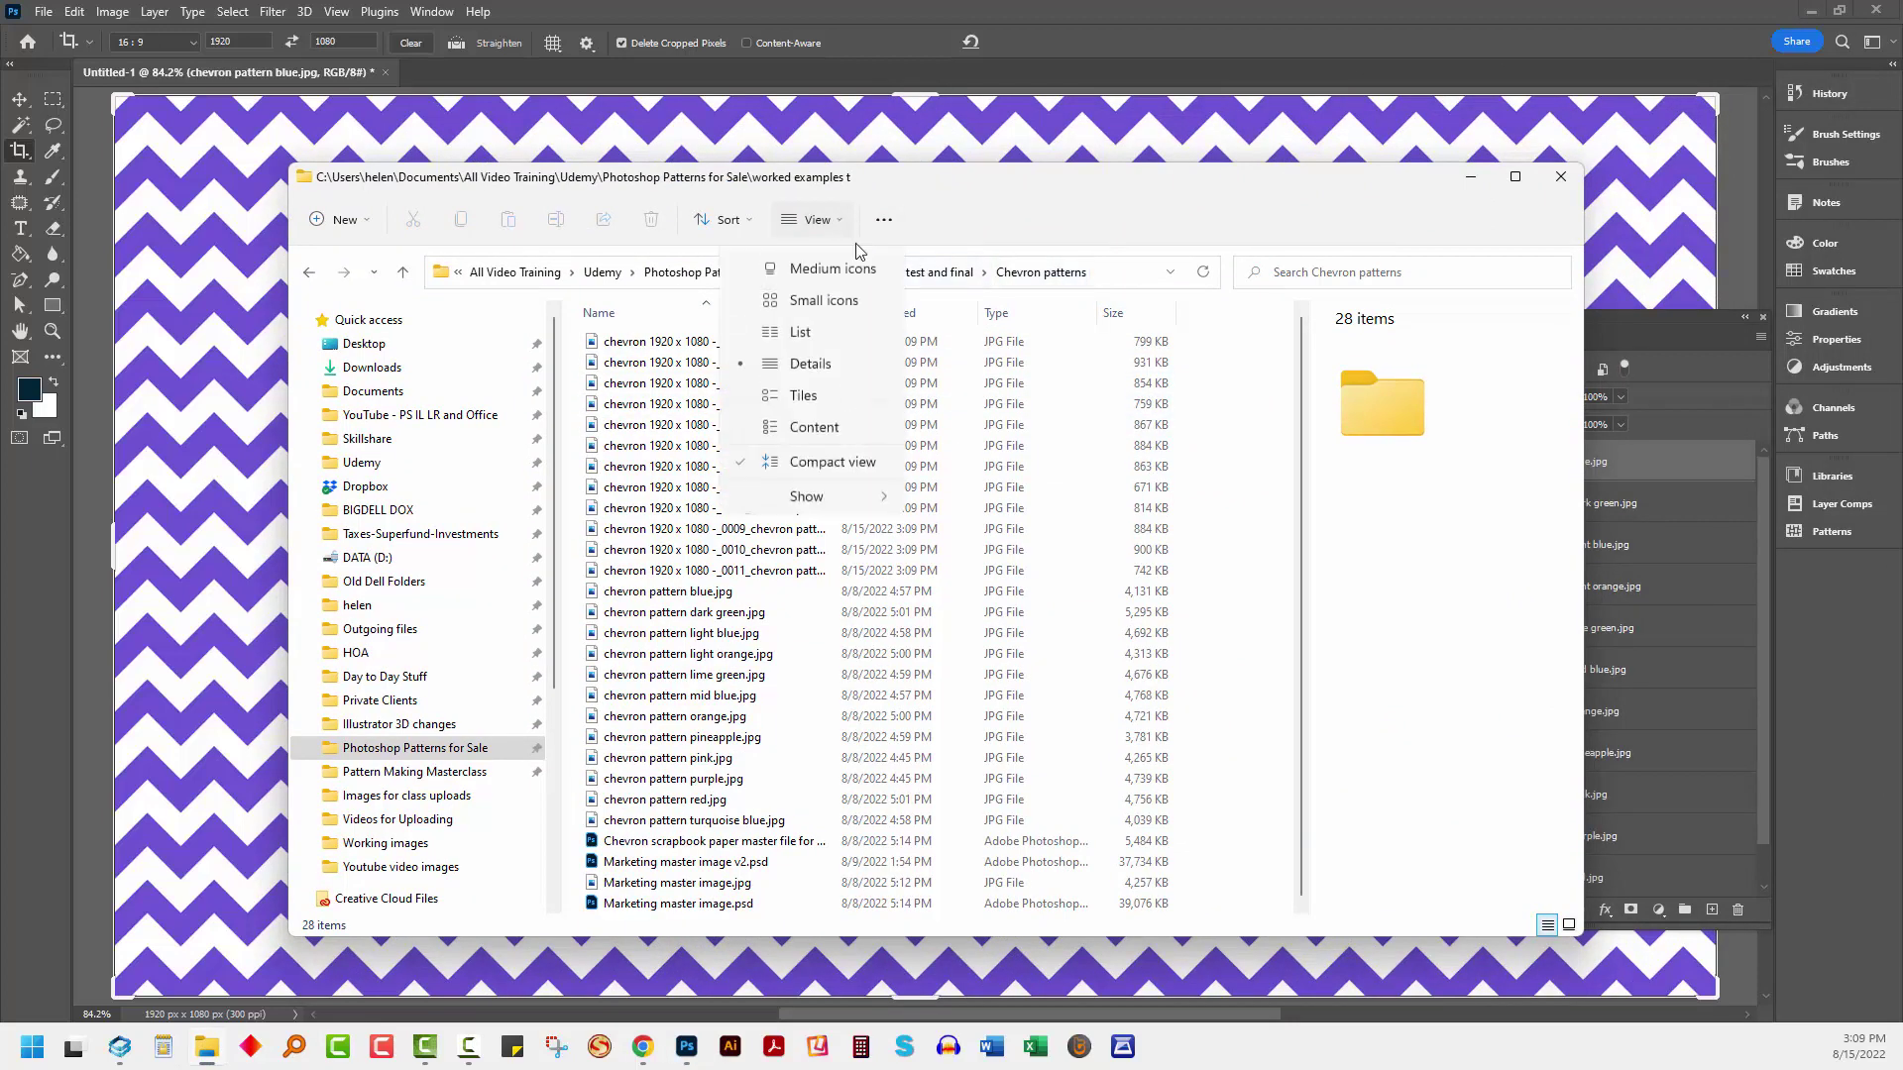
click(840, 301)
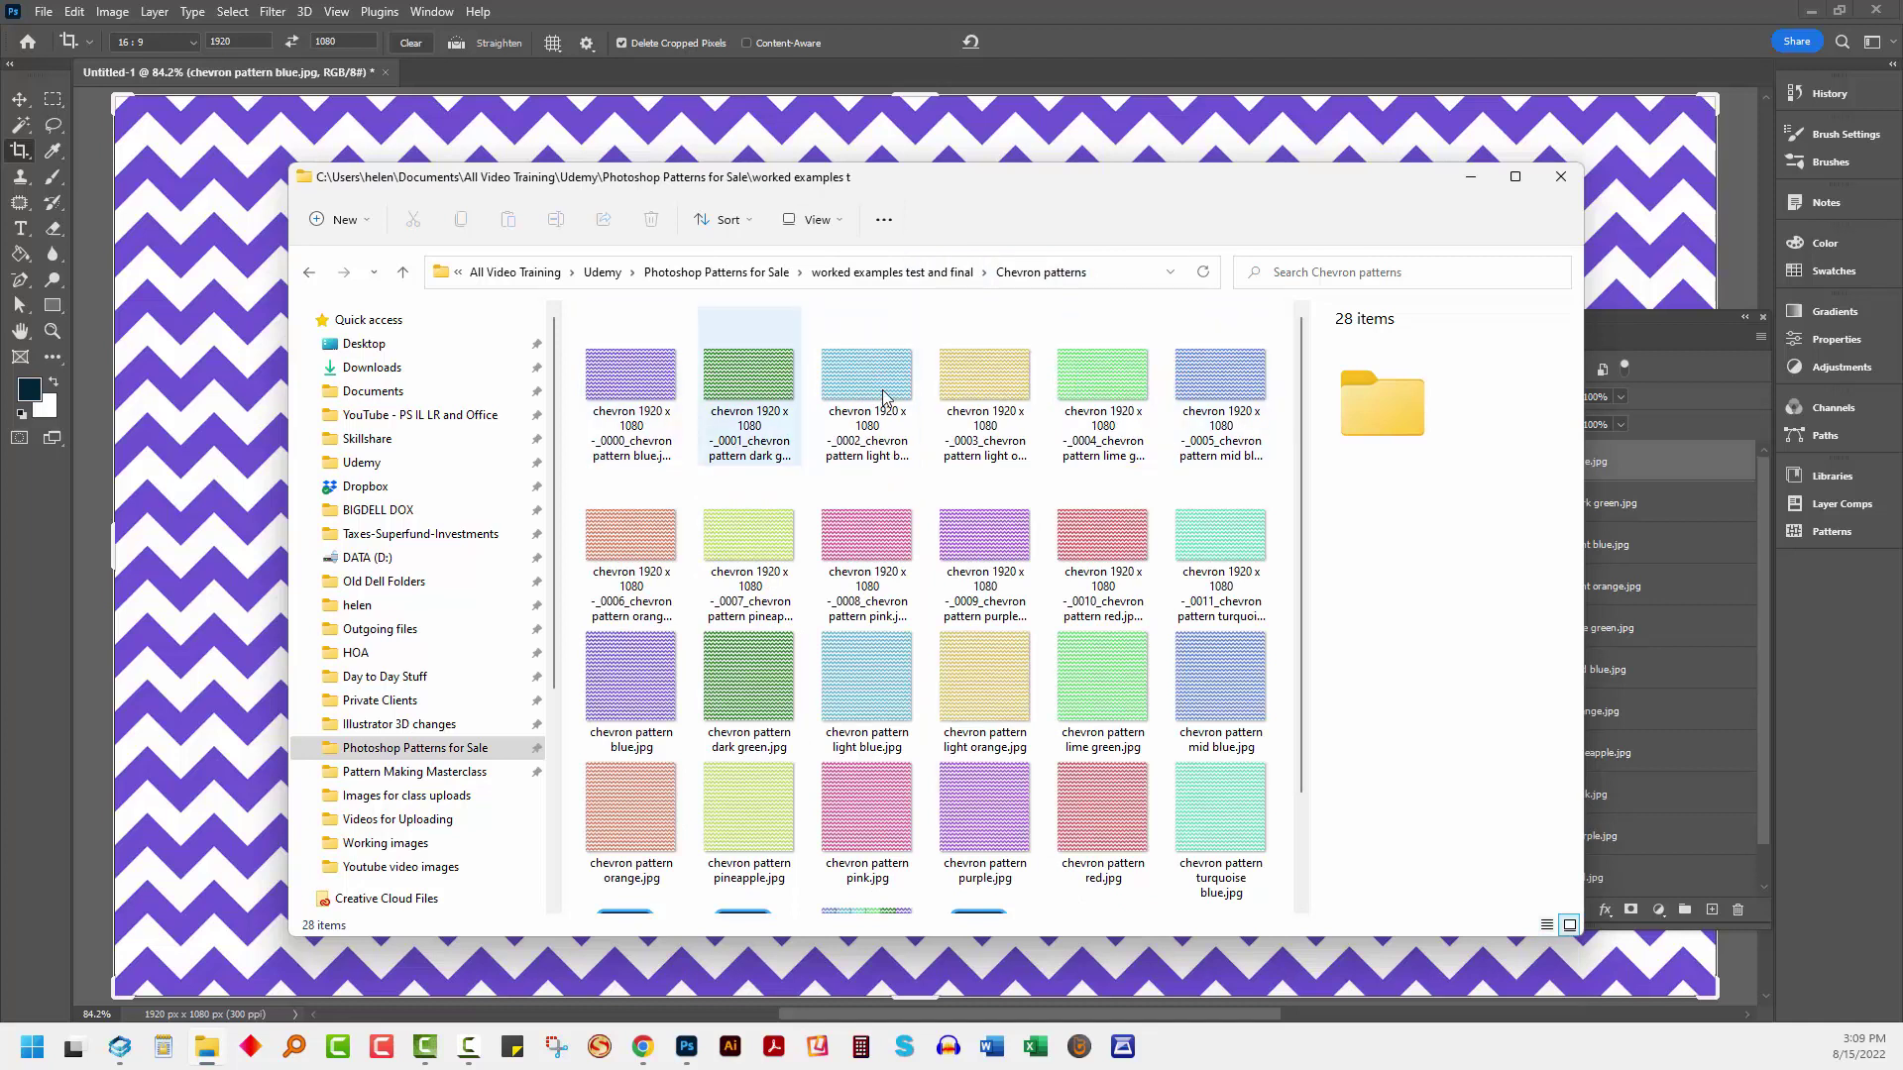
click(1125, 561)
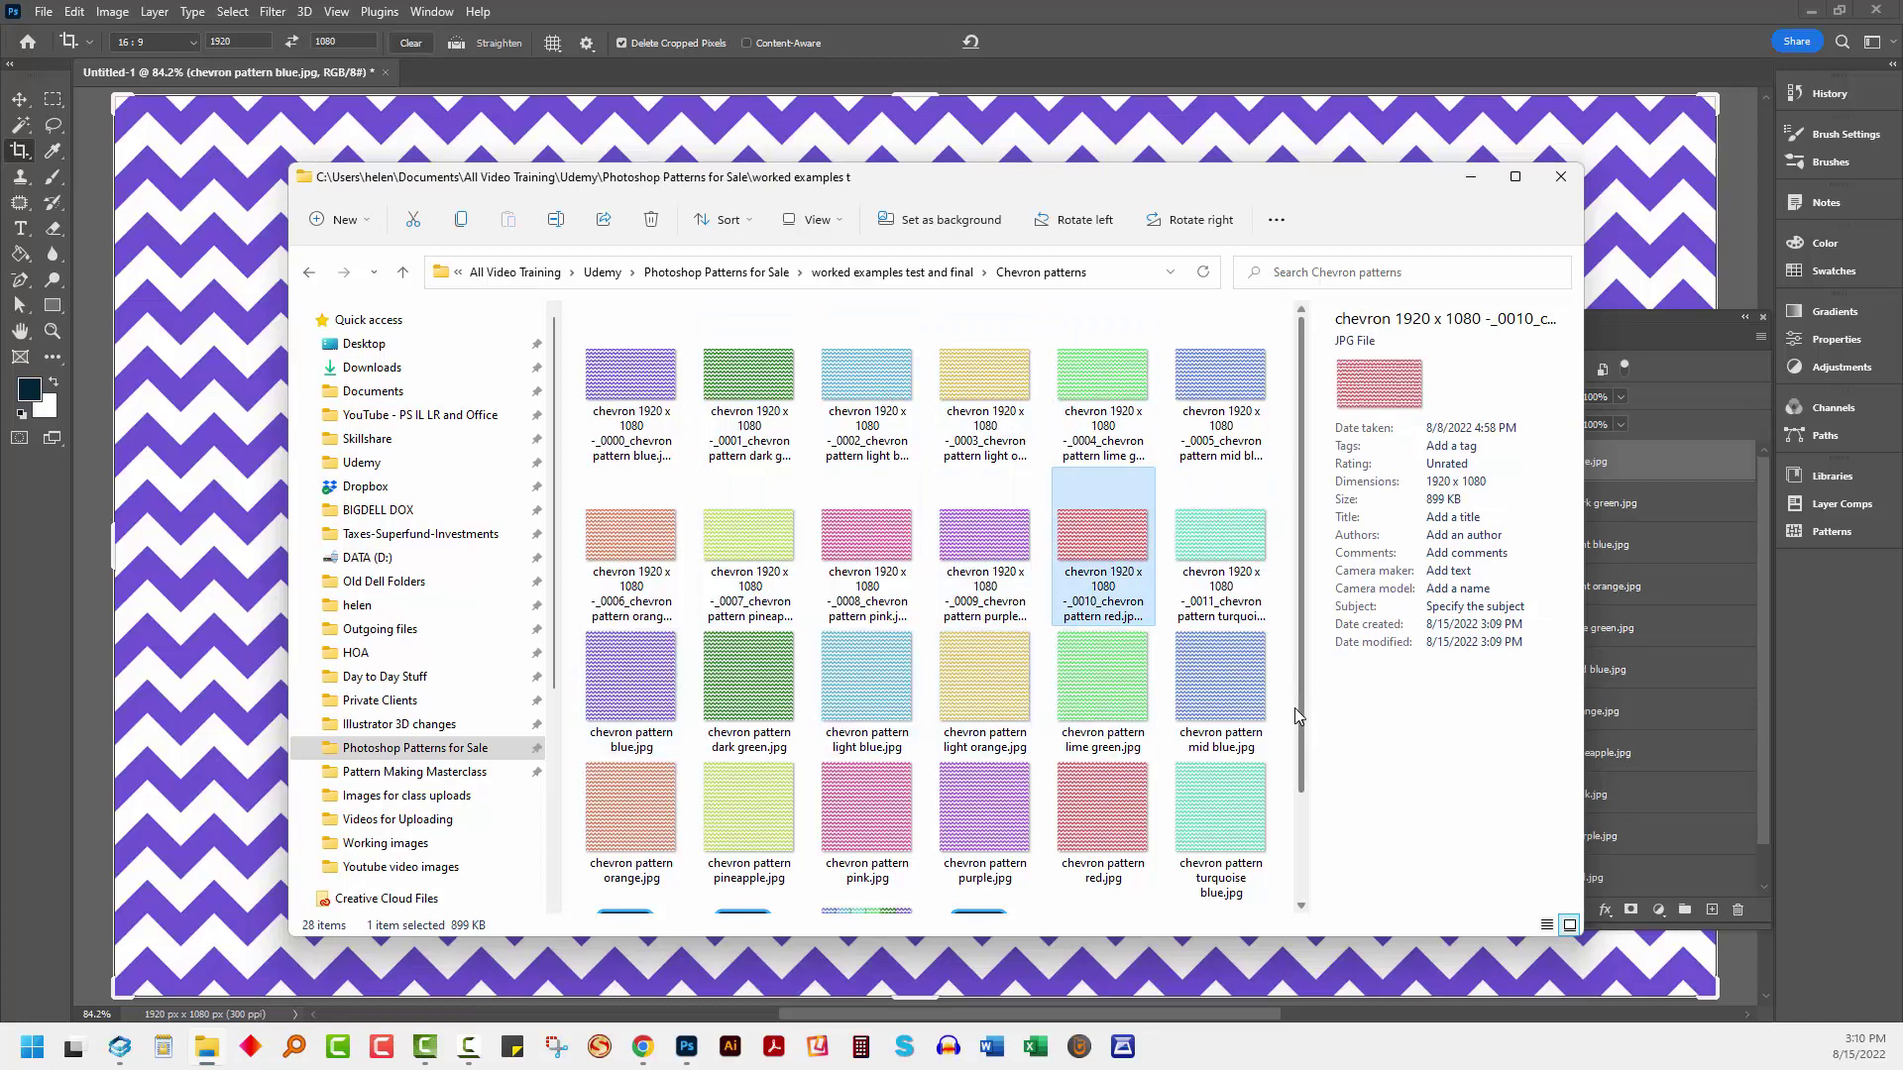
key(alt+Tab)
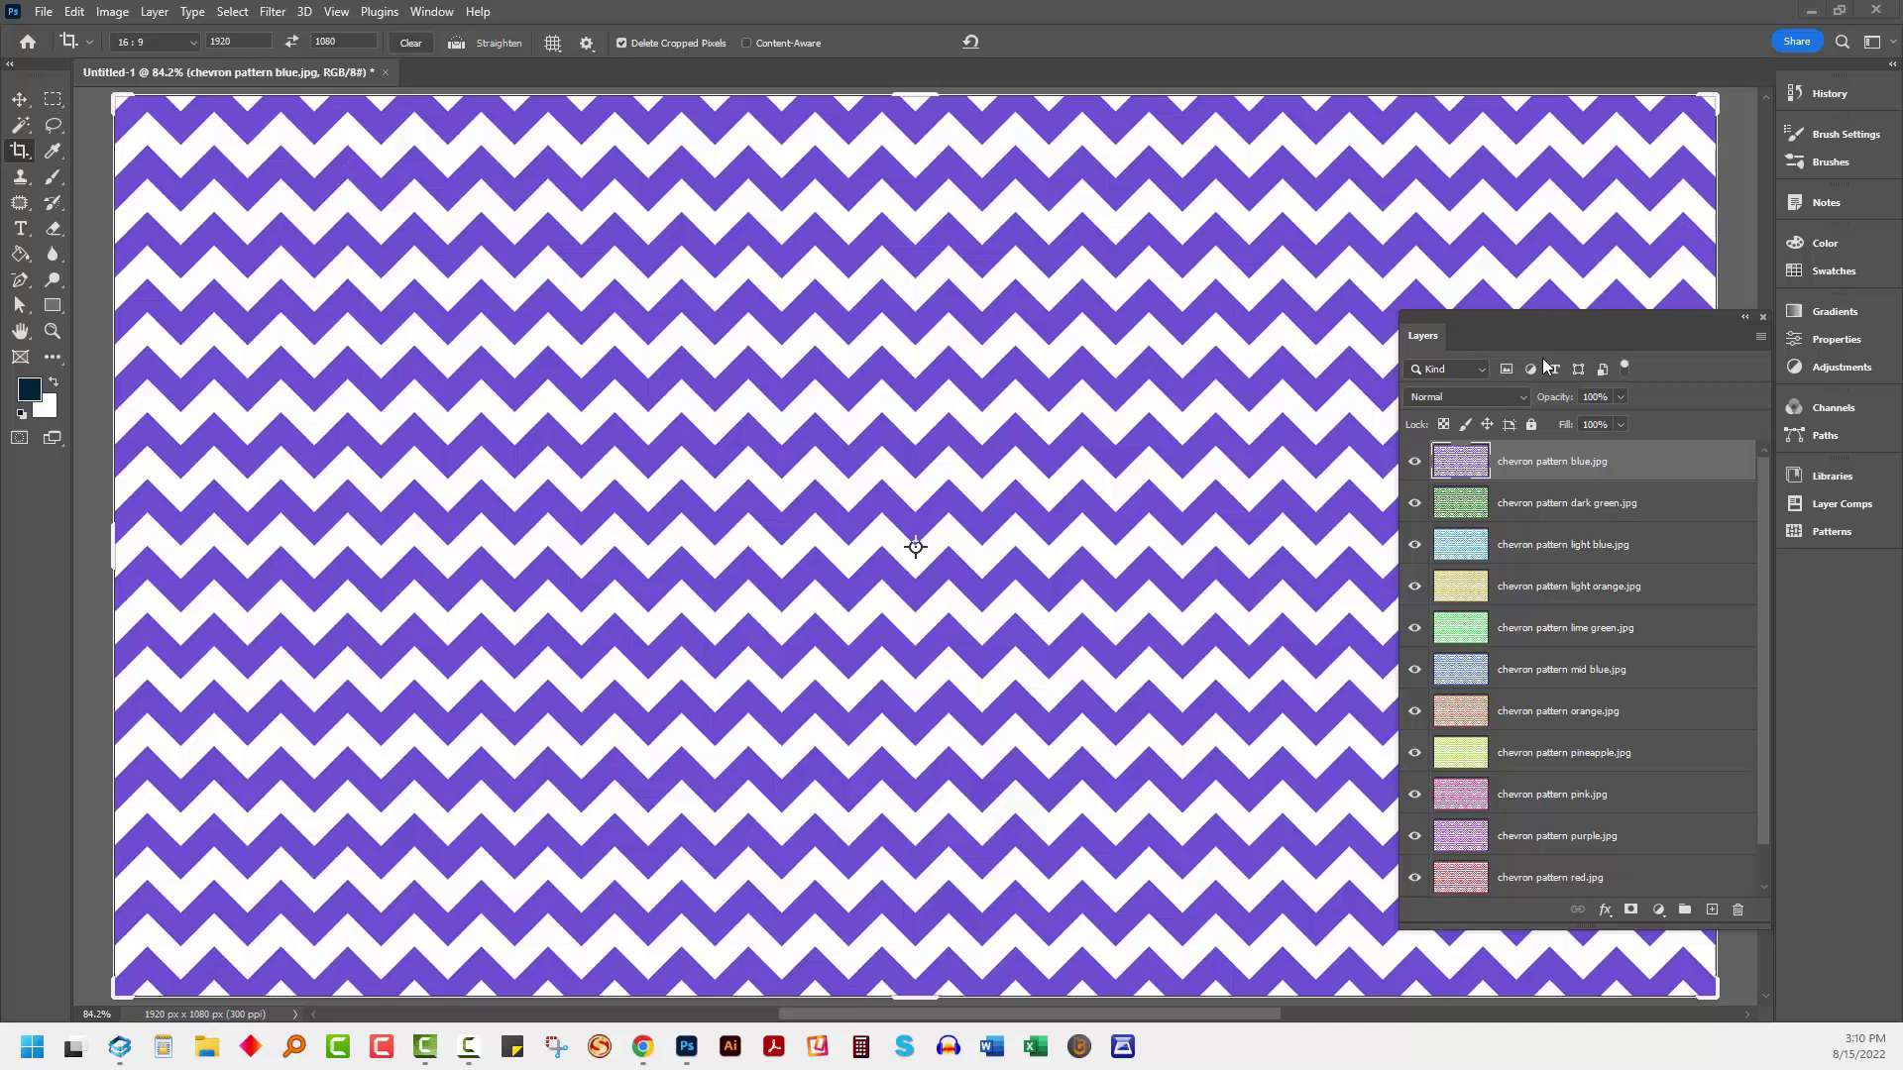